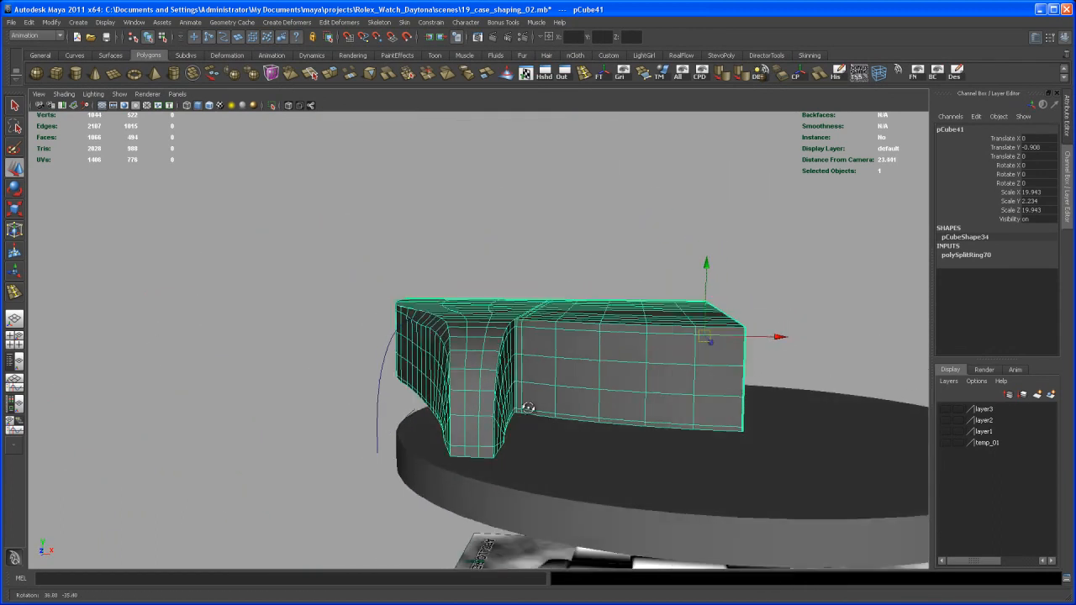
Step: Reshape the lug's rounded corner by moving individual vertices along its upper outer edge
scroll(610, 407, "up", 3)
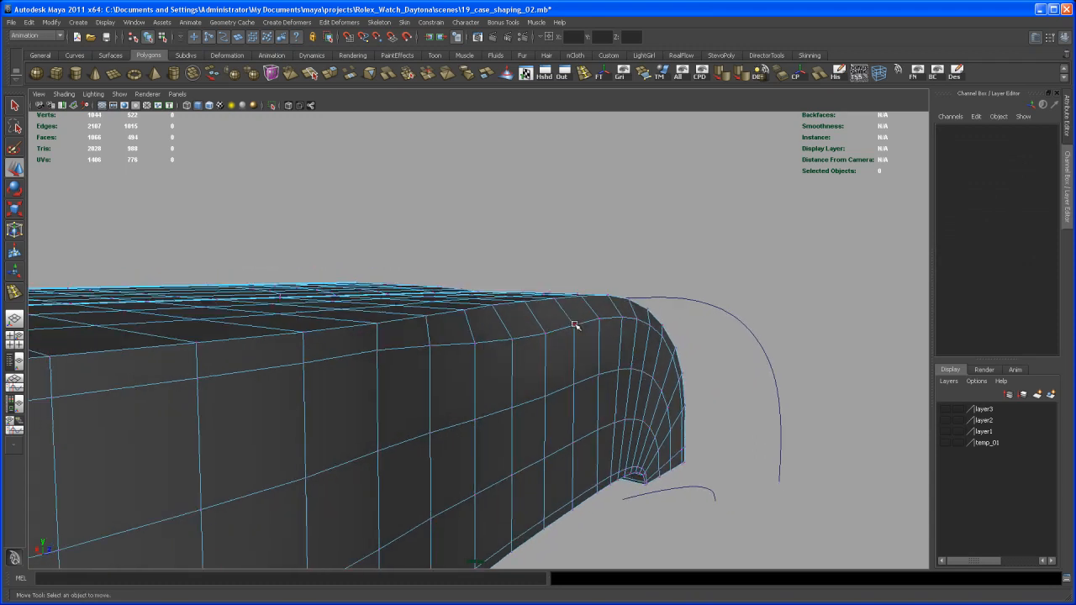
left_click(575, 326)
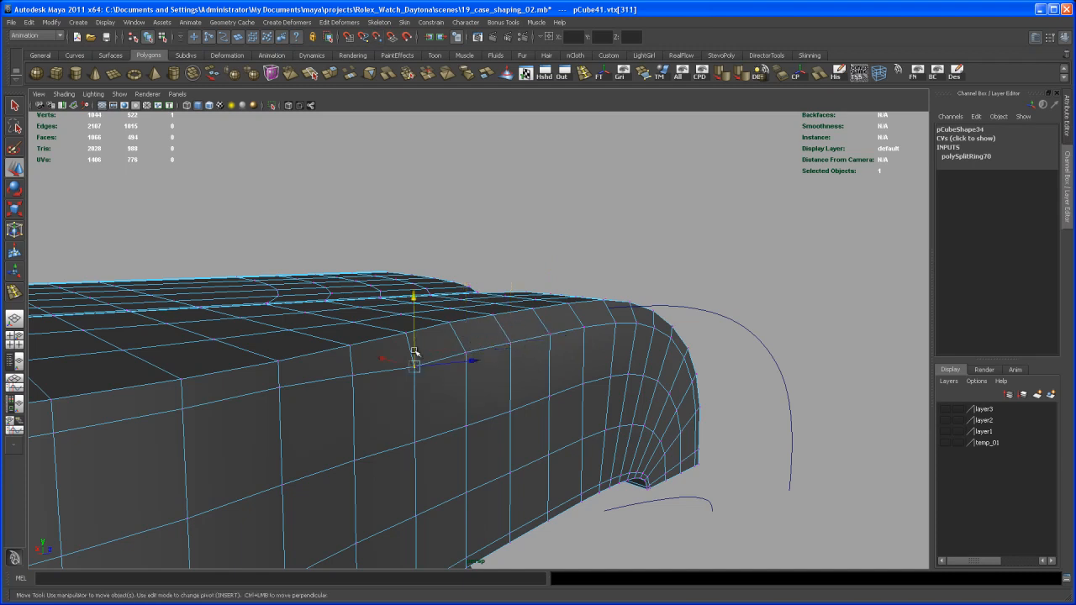
mouse_move(460, 363)
left_mouse_down("alt")
mouse_move(423, 358)
mouse_move(403, 390)
mouse_move(368, 397)
mouse_move(408, 406)
mouse_move(449, 384)
mouse_move(465, 423)
mouse_move(395, 427)
mouse_move(439, 445)
mouse_move(422, 435)
mouse_move(451, 428)
mouse_move(458, 377)
left_mouse_up("alt")
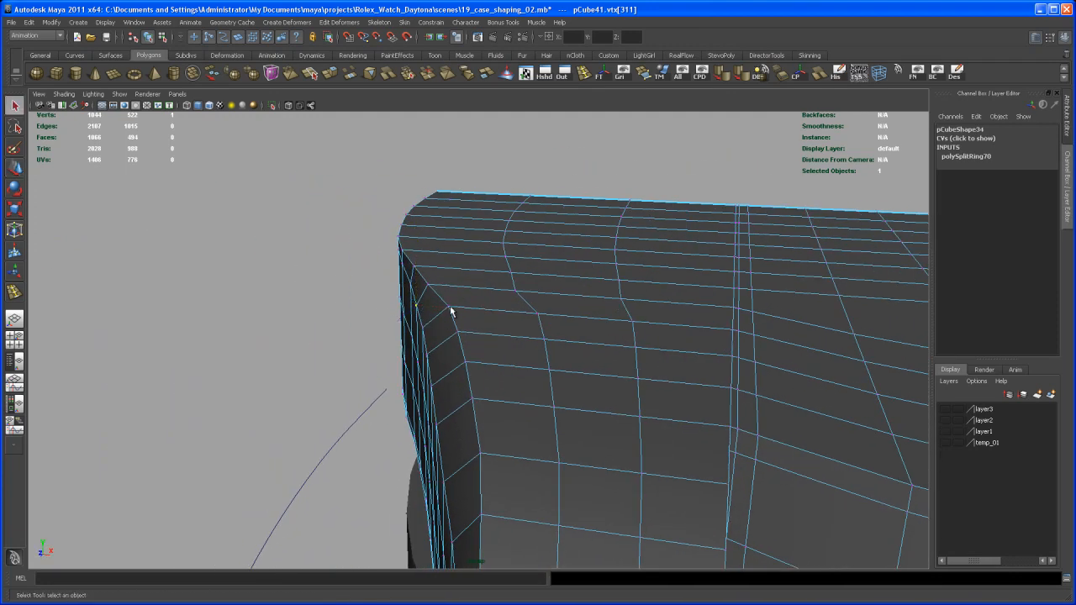
mouse_move(490, 362)
left_mouse_down("alt")
mouse_move(482, 328)
mouse_move(498, 342)
left_mouse_up("alt")
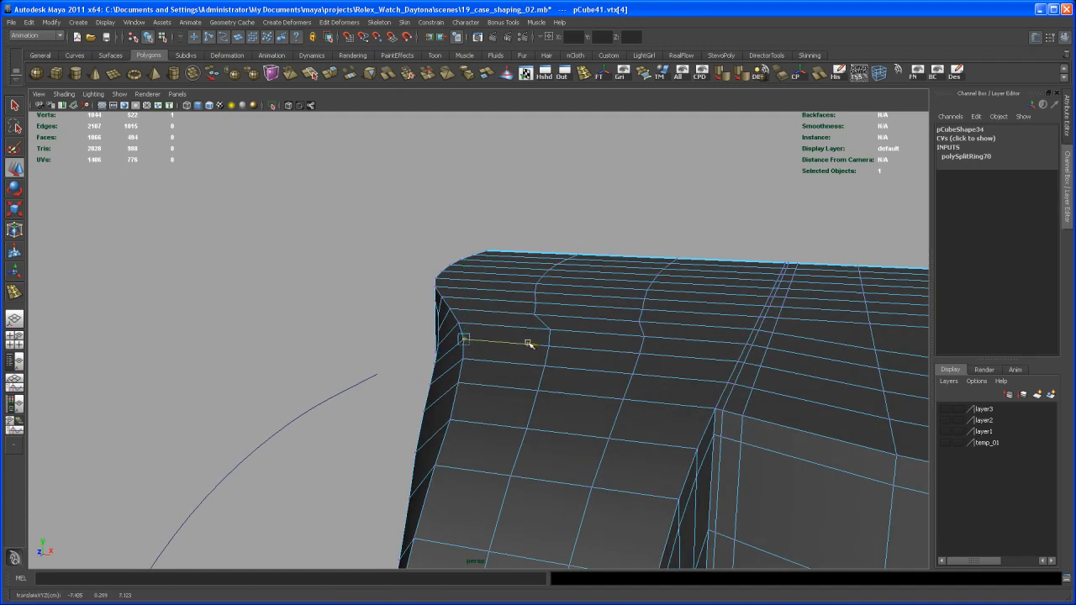
mouse_move(519, 361)
left_mouse_down("alt")
mouse_move(497, 335)
mouse_move(493, 358)
mouse_move(477, 344)
mouse_move(490, 358)
mouse_move(533, 355)
left_mouse_up("alt")
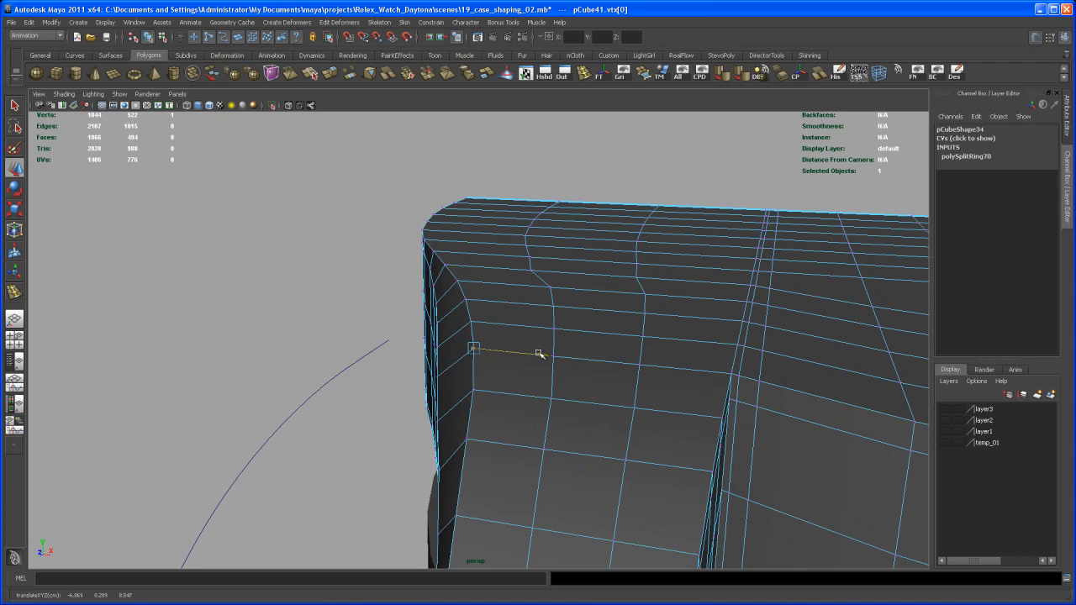
left_click_drag(521, 375, 519, 353, "alt")
Step: Return the case piece to object mode and check the lug's shape in smooth preview against the unsmoothed mesh
right_click(493, 340)
left_click(516, 327)
key("3")
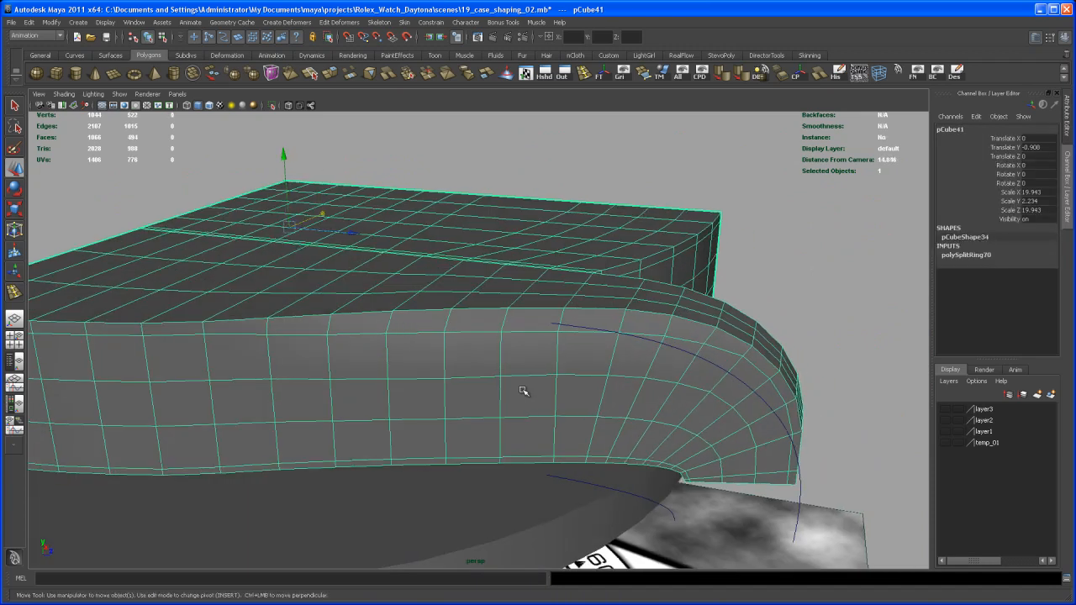
left_click(803, 309)
left_click_drag(803, 309, 607, 337, "alt")
left_click_drag(566, 376, 609, 399, "alt")
left_click(586, 394)
key("1")
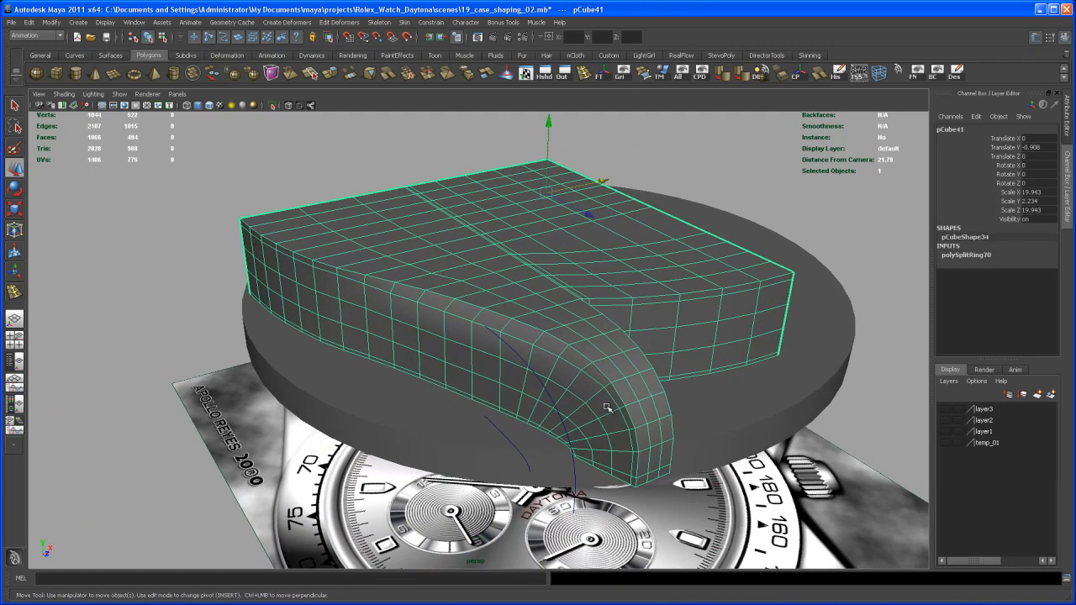
Step: Freeze the transformations of the case piece and duplicate it
middle_click_drag(483, 310, 459, 332, "alt")
left_click_drag(521, 382, 459, 363, "alt")
middle_click_drag(528, 338, 507, 338, "alt")
middle_click_drag(708, 341, 612, 366, "alt")
left_click_drag(613, 368, 619, 337, "alt")
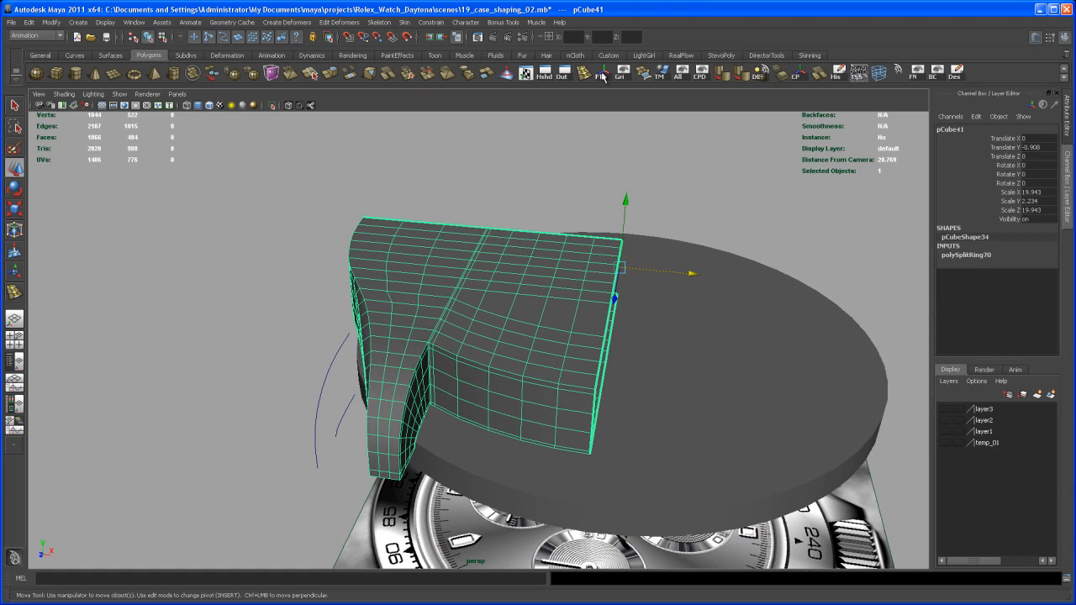
left_click_drag(700, 300, 651, 322, "alt")
key("ctrl+d")
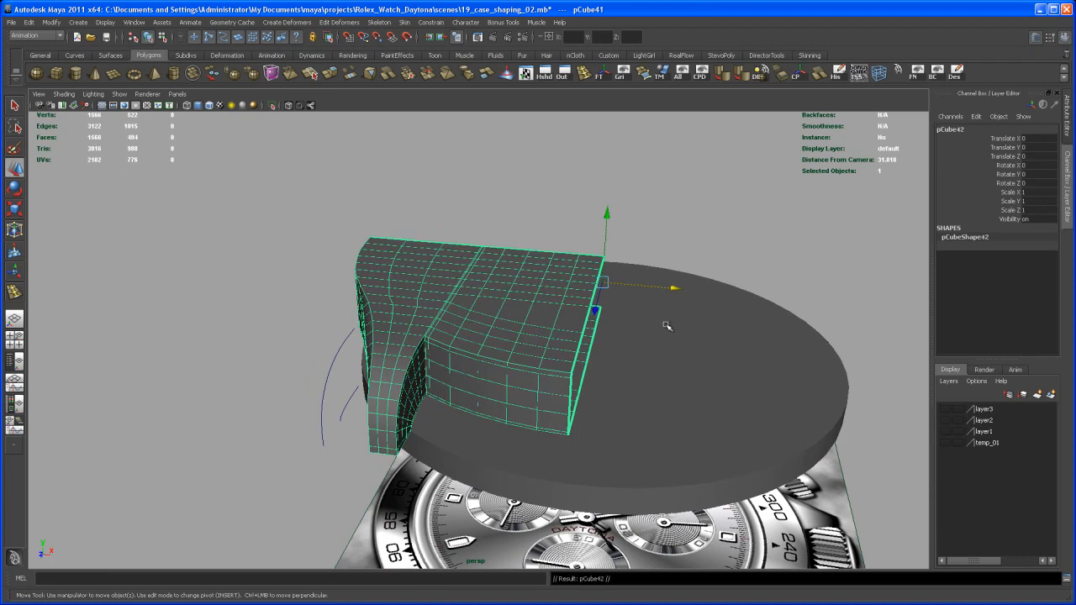
Step: Mirror the duplicated case piece to the opposite side by setting its Scale X to -1
left_click_drag(706, 294, 535, 269)
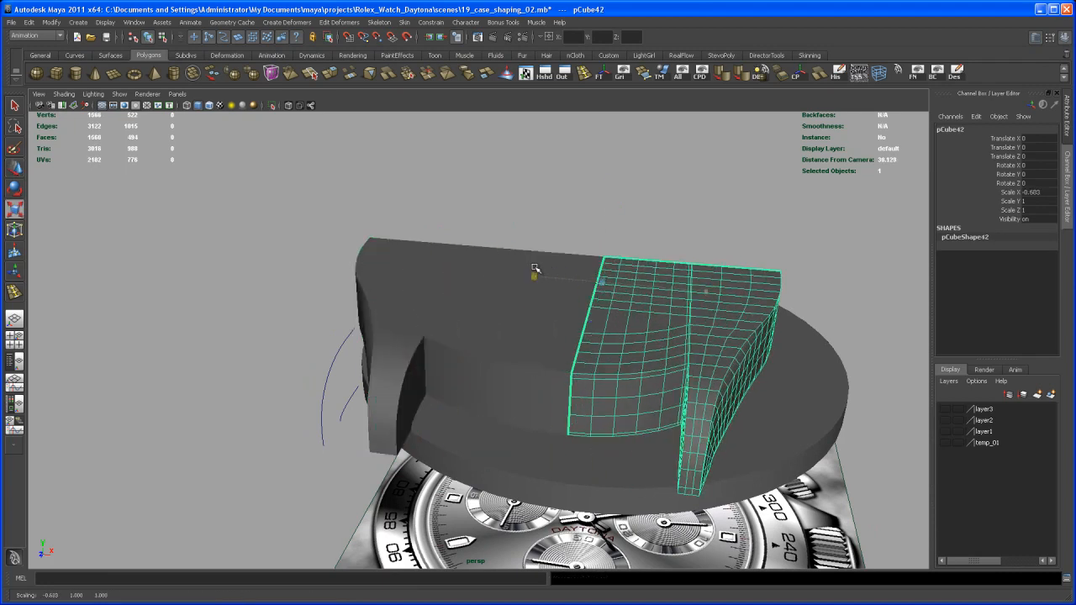
type("-1")
key("Return")
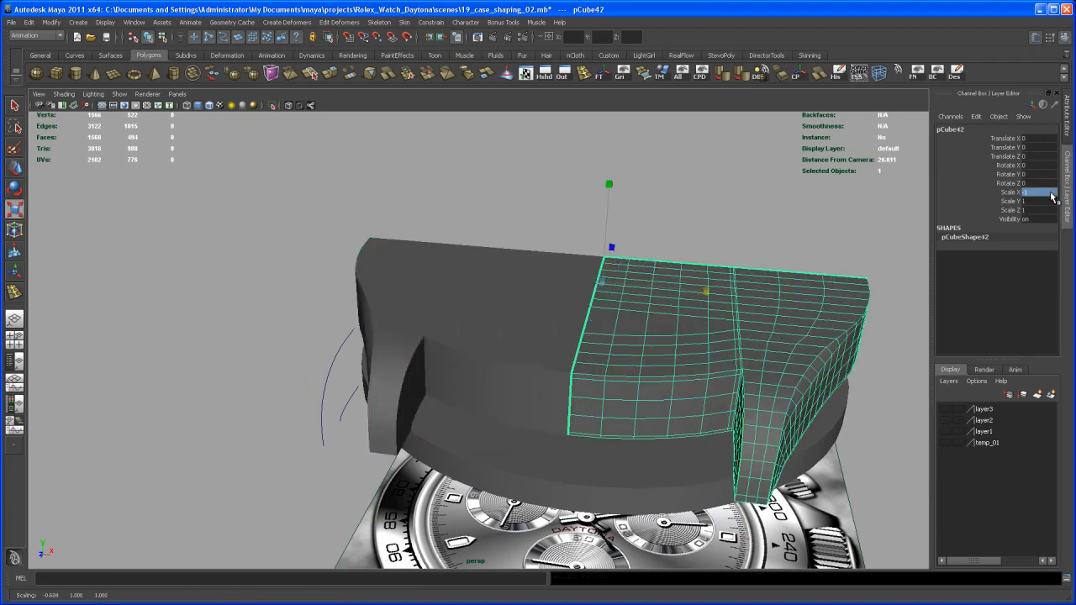
Step: Select both case pieces and combine them into one polygon object
left_click_drag(693, 269, 668, 382, "alt")
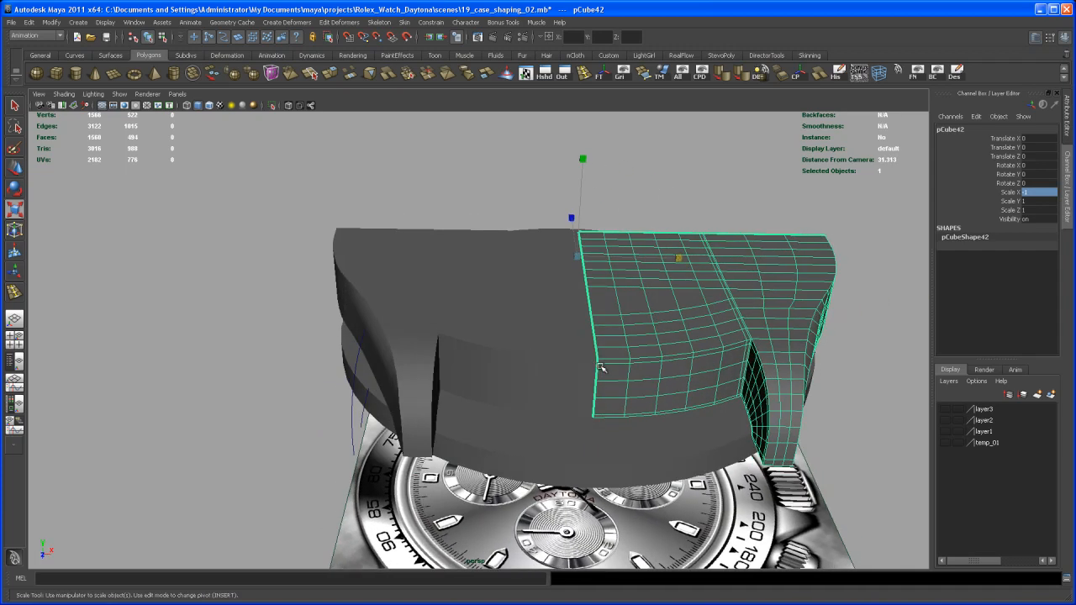
left_click(567, 351, "shift")
left_click_drag(613, 363, 635, 322, "alt")
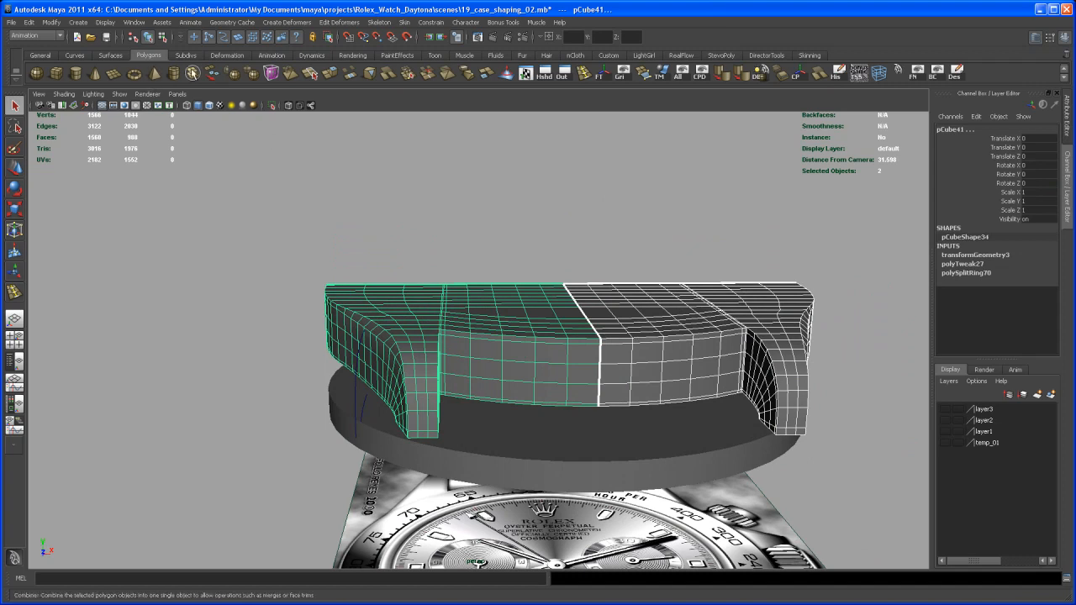
left_click(192, 73)
Step: Select the vertices along the centre seam of the combined case and merge them
left_click_drag(614, 361, 599, 311, "alt")
right_click_drag(599, 311, 575, 330)
middle_click_drag(575, 327, 564, 321, "alt")
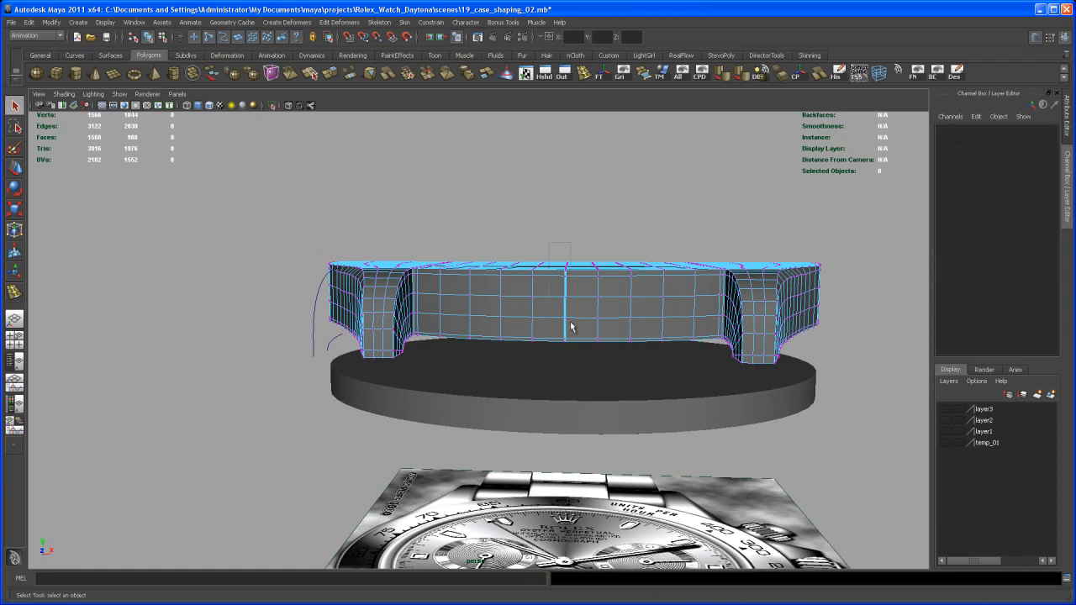
left_click_drag(585, 367, 587, 364)
right_click_drag(589, 361, 569, 411, "alt")
left_click_drag(602, 296, 580, 361, "alt")
Step: Return to object mode and delete the flat cylinder beneath the case
key("F8")
left_click(602, 346)
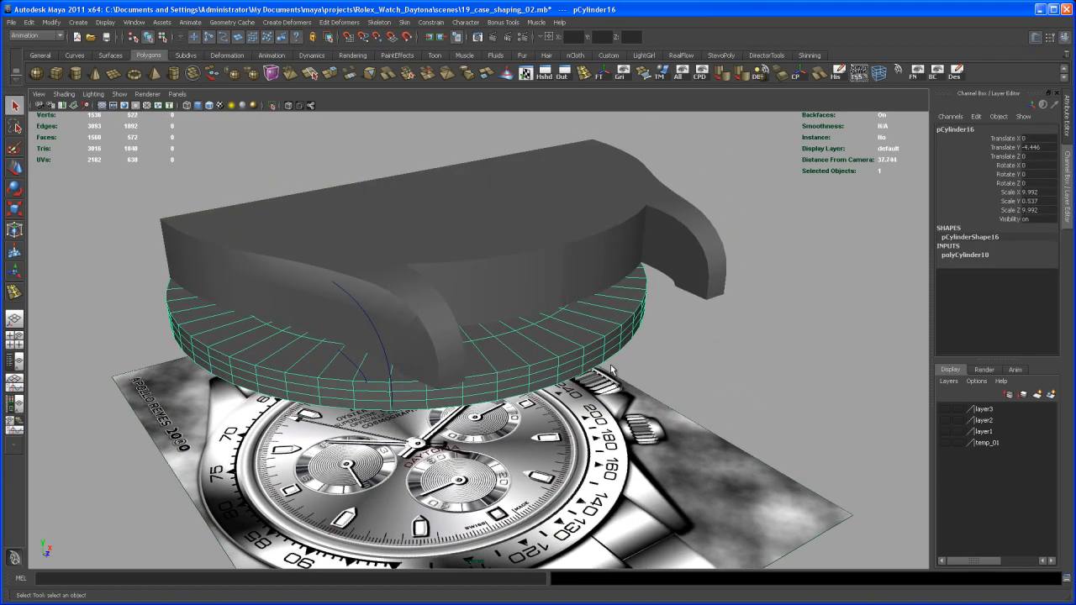
key("Delete")
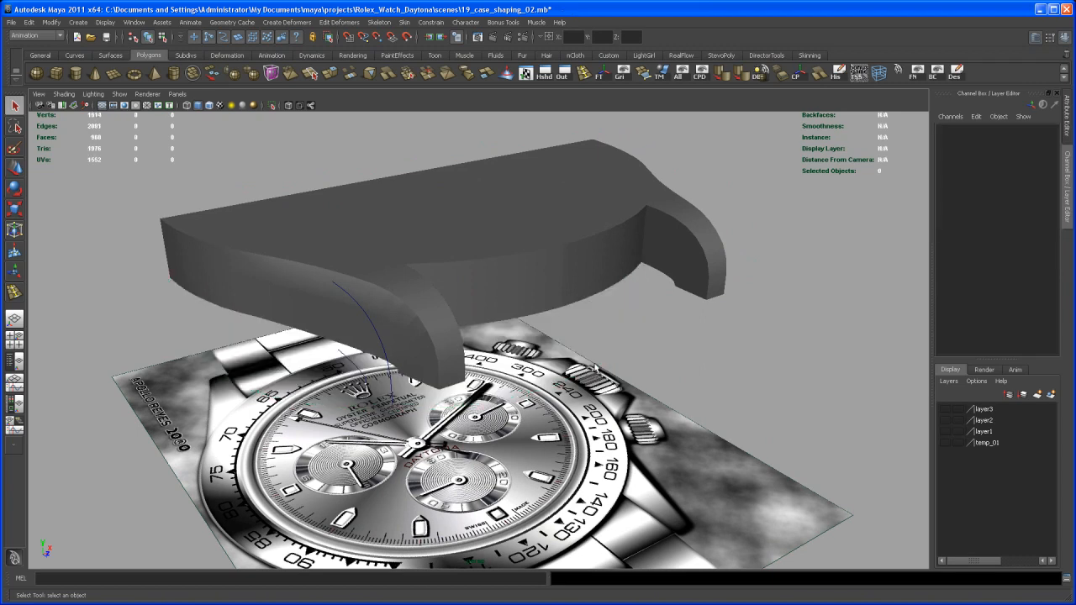
Step: Examine the combined case in smooth preview, especially the corner where the curved inner edge meets the lug
left_click_drag(606, 334, 571, 310, "alt")
left_click(574, 276)
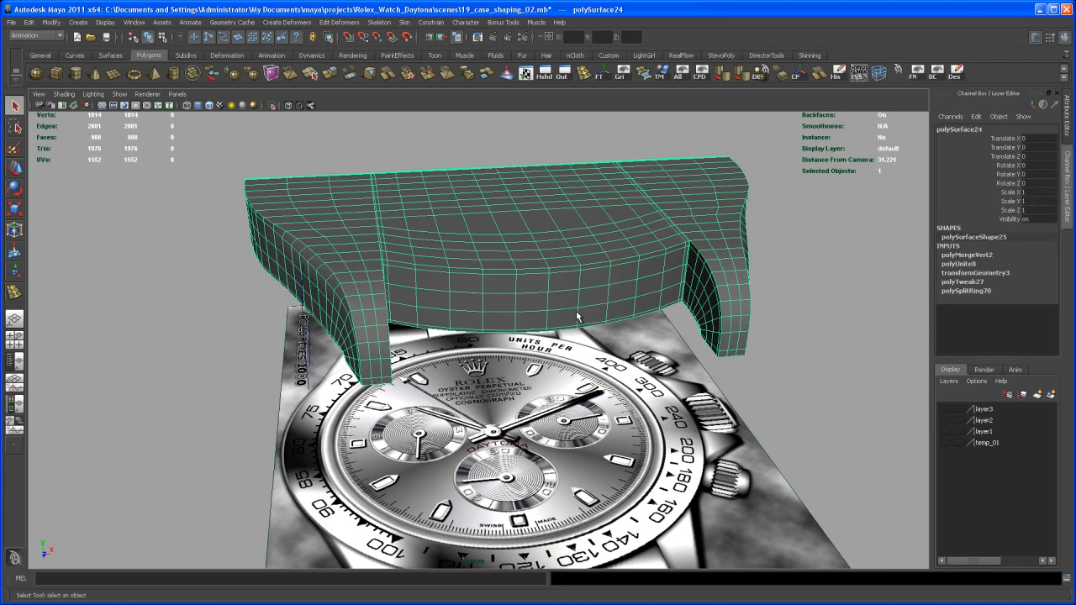
left_click(799, 259)
left_click_drag(721, 221, 591, 320, "alt")
right_click_drag(591, 319, 640, 393, "alt")
left_click_drag(640, 392, 697, 354, "alt")
left_click(679, 356)
key("1")
key("3")
left_click(874, 318)
left_click_drag(837, 309, 772, 343, "alt")
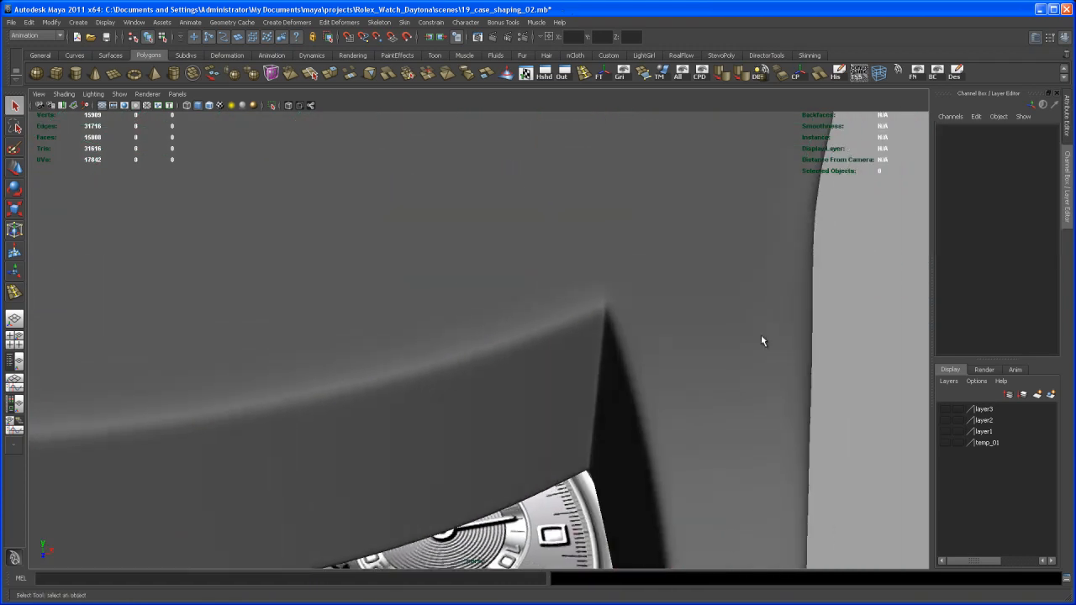
Step: Insert an edge loop on the unsmoothed case's top face close to its curved edge, then restore smooth preview and object mode
left_click_drag(600, 289, 614, 314, "alt")
left_click(670, 333)
key("1")
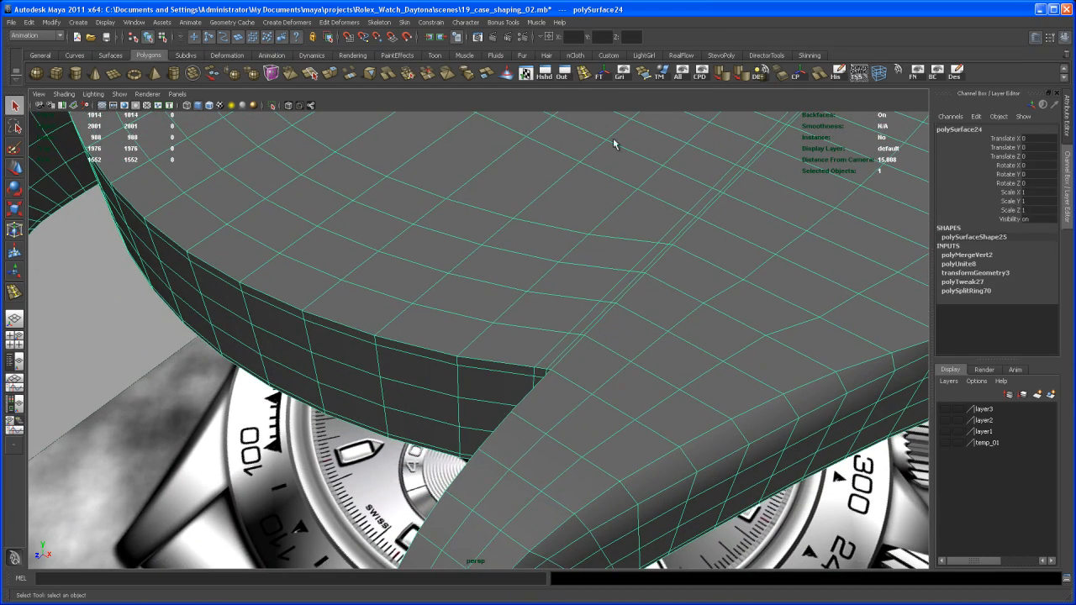
left_click(584, 73)
left_click(558, 368)
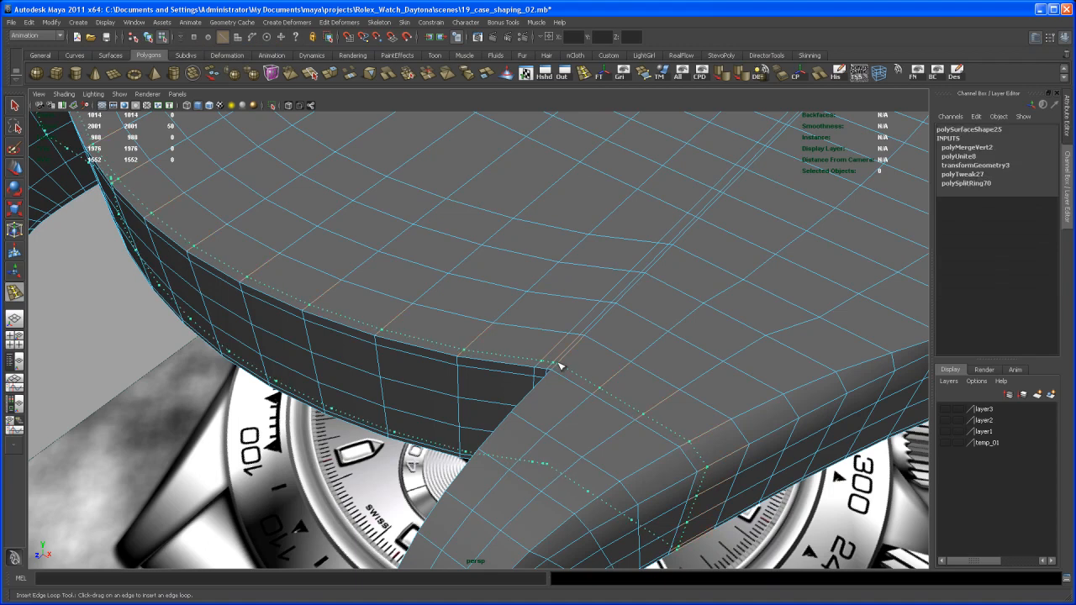
key("3")
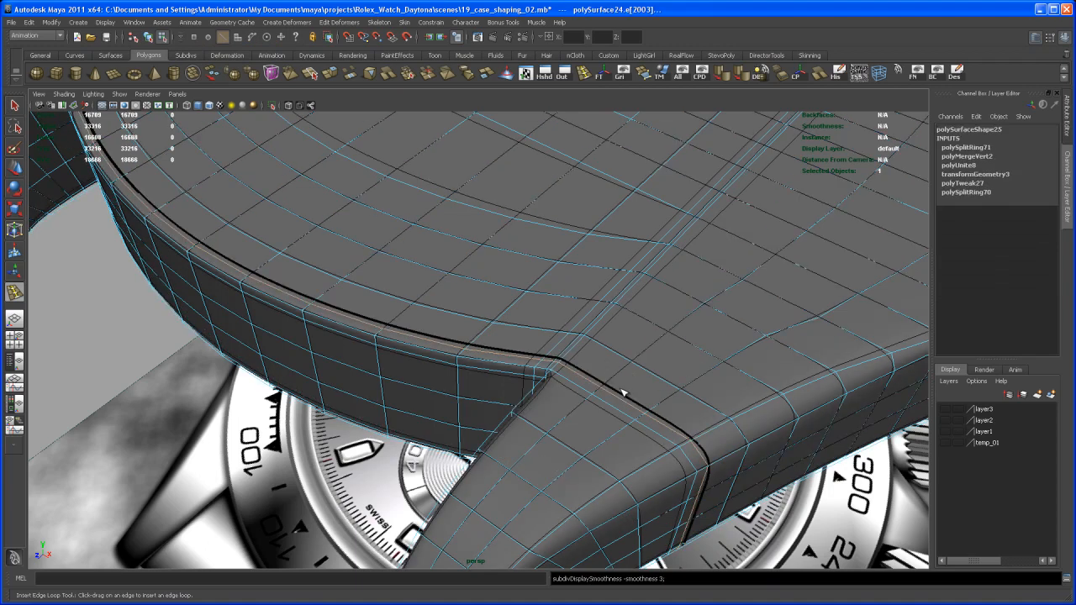
key("q")
left_click_drag(617, 403, 714, 411, "alt")
key("F8")
Step: Inspect the smoothed case around the lug corner, the outer side and the overall silhouette
left_click(815, 386)
left_click_drag(790, 385, 815, 392, "alt")
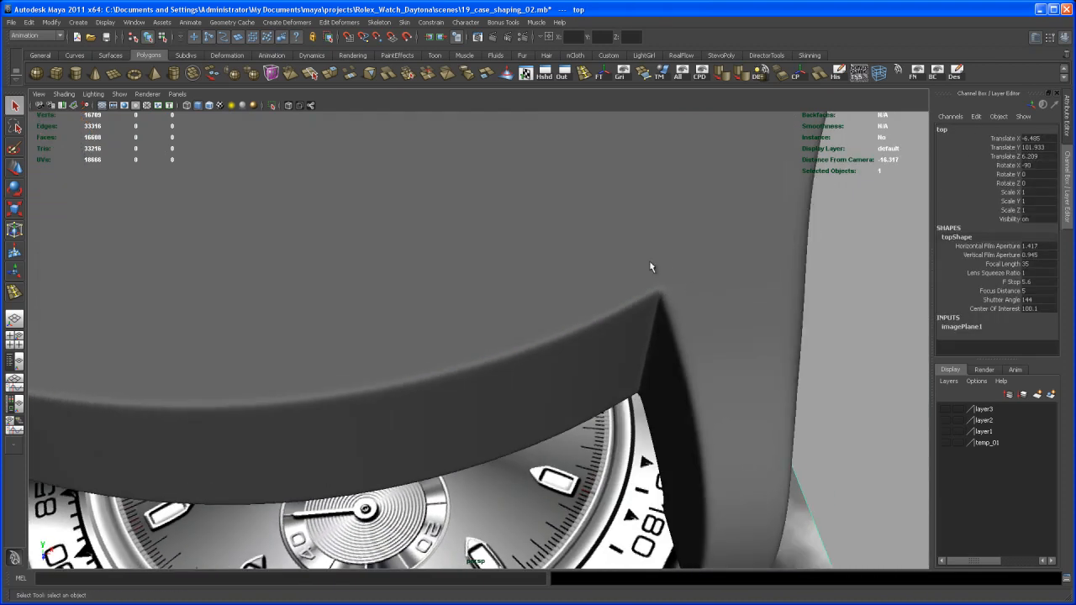
left_click_drag(665, 300, 519, 354, "alt")
left_click(519, 354)
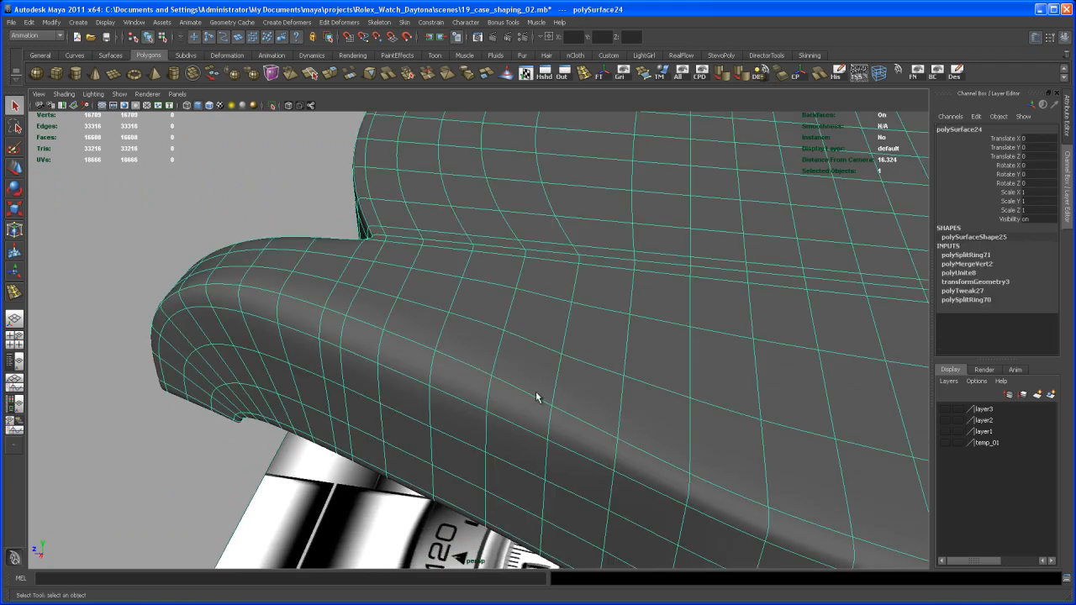
mouse_move(561, 391)
left_mouse_down("alt")
mouse_move(543, 409)
mouse_move(572, 409)
mouse_move(585, 388)
mouse_move(569, 395)
left_mouse_up("alt")
key("3")
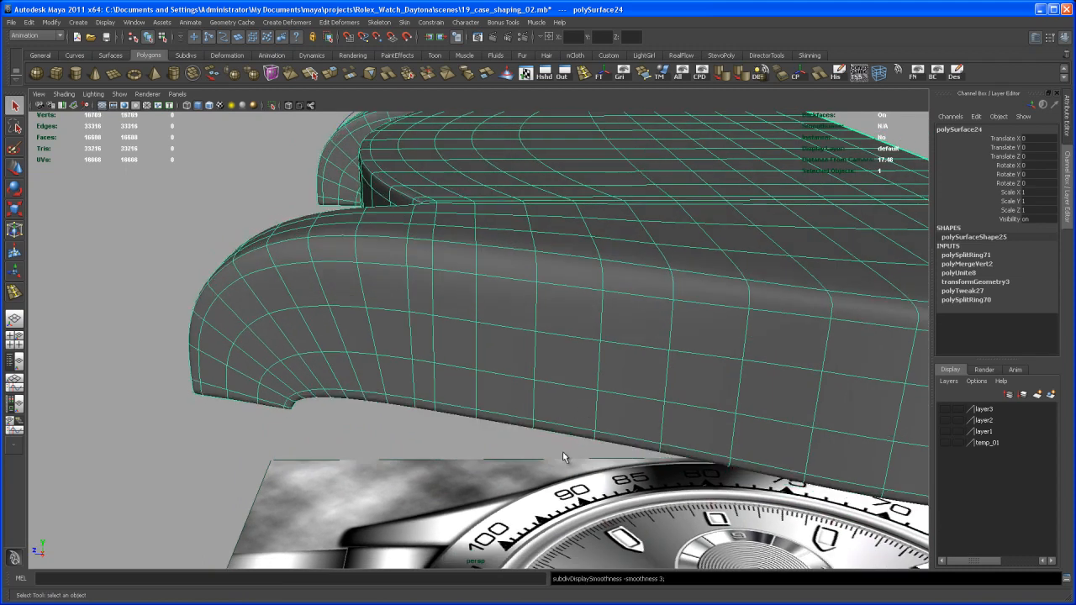
left_click(565, 454)
left_click_drag(566, 464, 580, 523, "alt")
scroll(370, 331, "down", 7)
left_click_drag(409, 351, 523, 407, "alt")
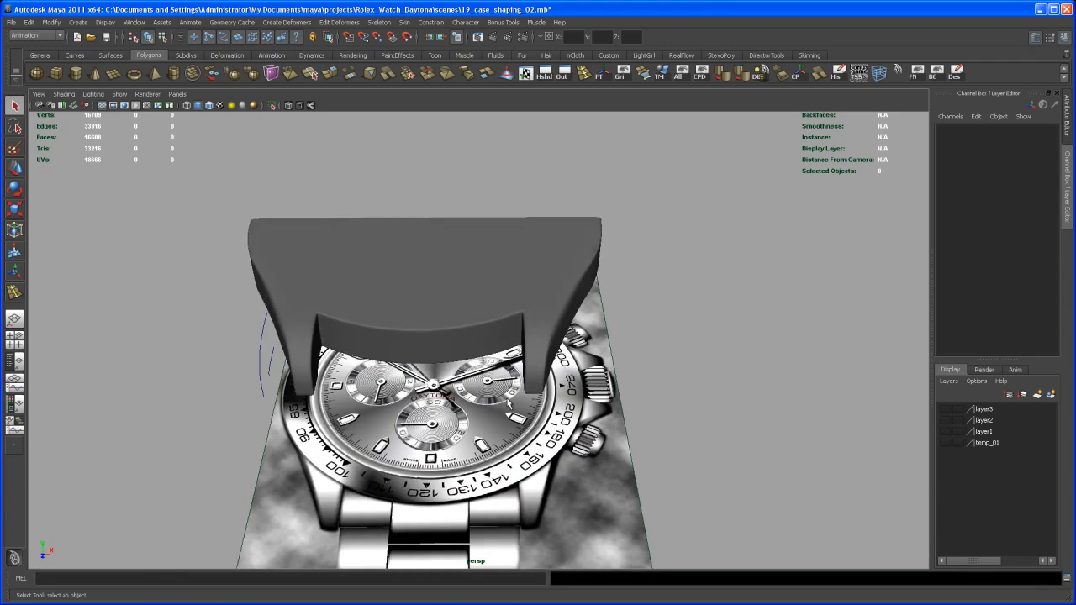
middle_click_drag(511, 395, 551, 417, "alt")
right_click_drag(550, 417, 563, 422, "alt")
Step: Select the case, turn off its smooth preview and look over the mesh above the reference image
left_click(518, 372)
key("1")
mouse_move(506, 390)
left_mouse_down("alt")
mouse_move(498, 399)
mouse_move(544, 393)
mouse_move(496, 375)
left_mouse_up("alt")
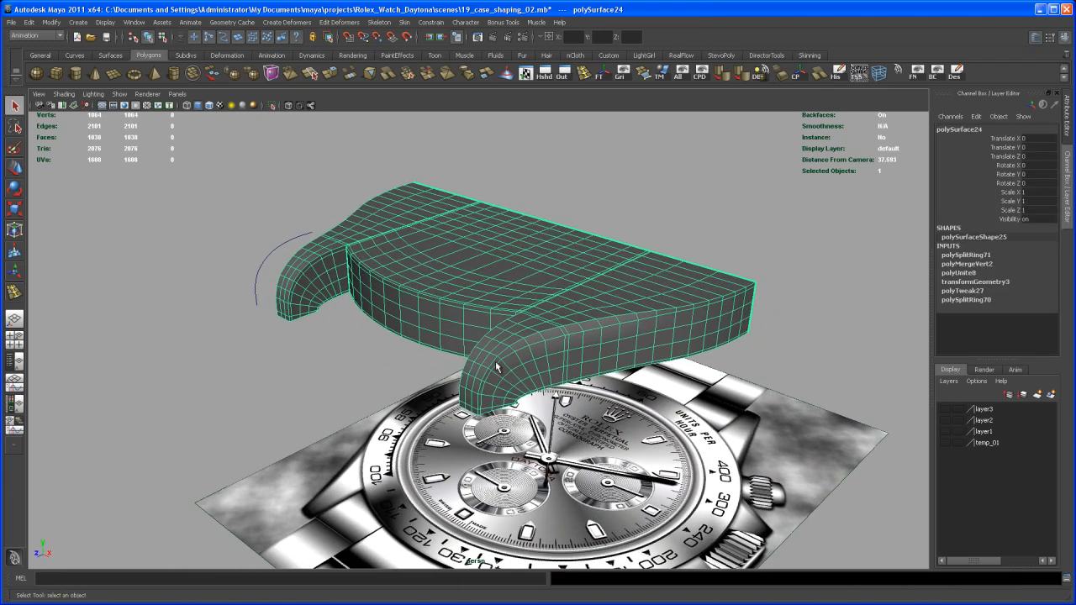
middle_click_drag(518, 406, 524, 374, "alt")
right_click_drag(525, 412, 503, 395, "alt")
mouse_move(506, 394)
left_mouse_down("alt")
mouse_move(517, 389)
mouse_move(517, 399)
left_mouse_up("alt")
middle_click_drag(529, 377, 506, 417, "alt")
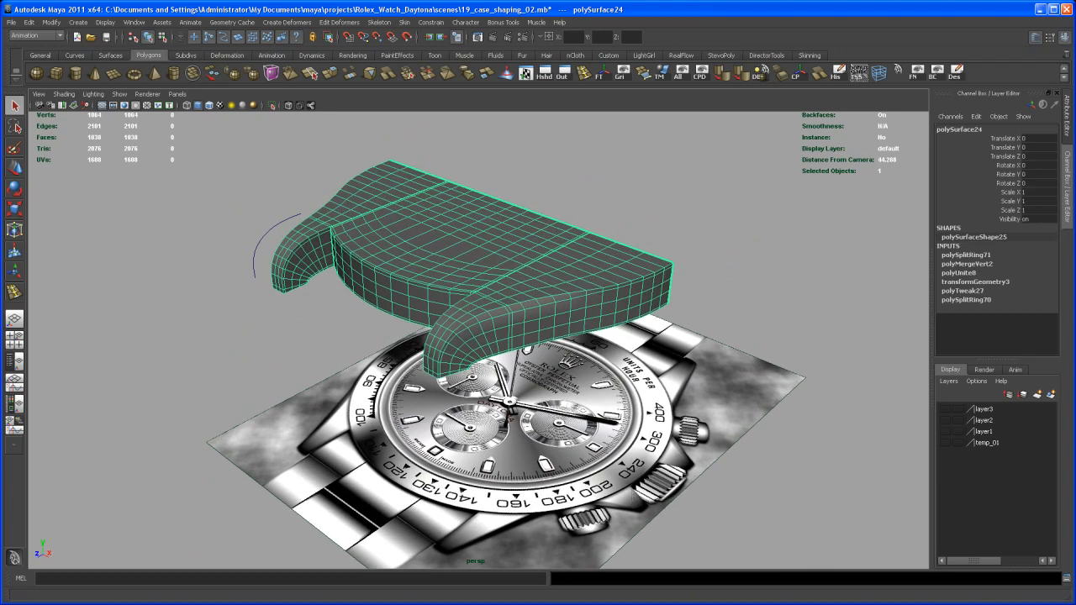
Step: Switch to Firefox, compare the rolex1.jpg and 6.JPG photos of the case and crowns, and return to Maya
left_click(740, 586)
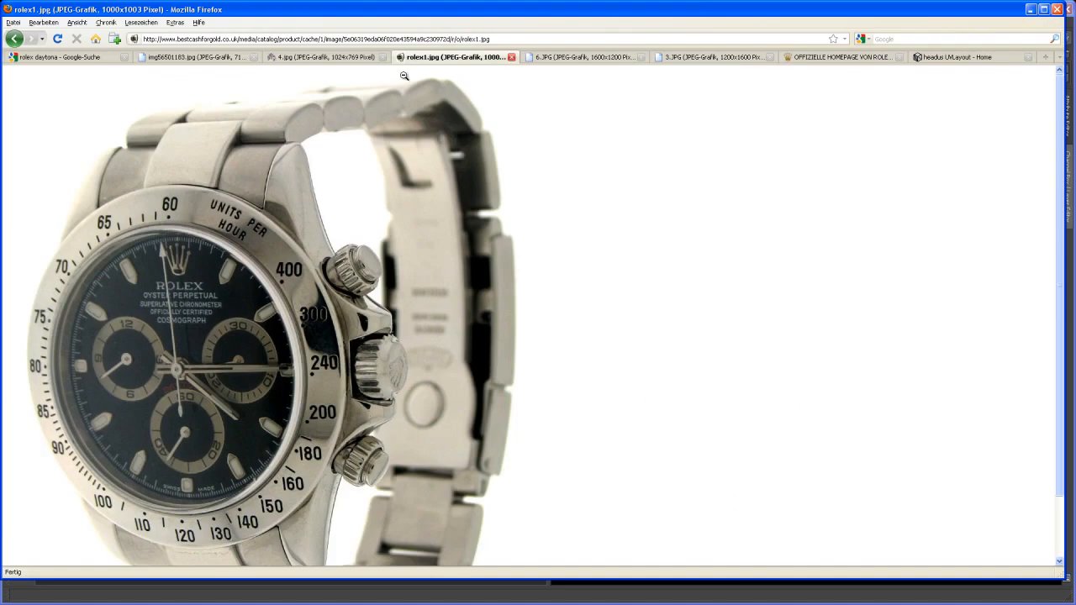
left_click(568, 59)
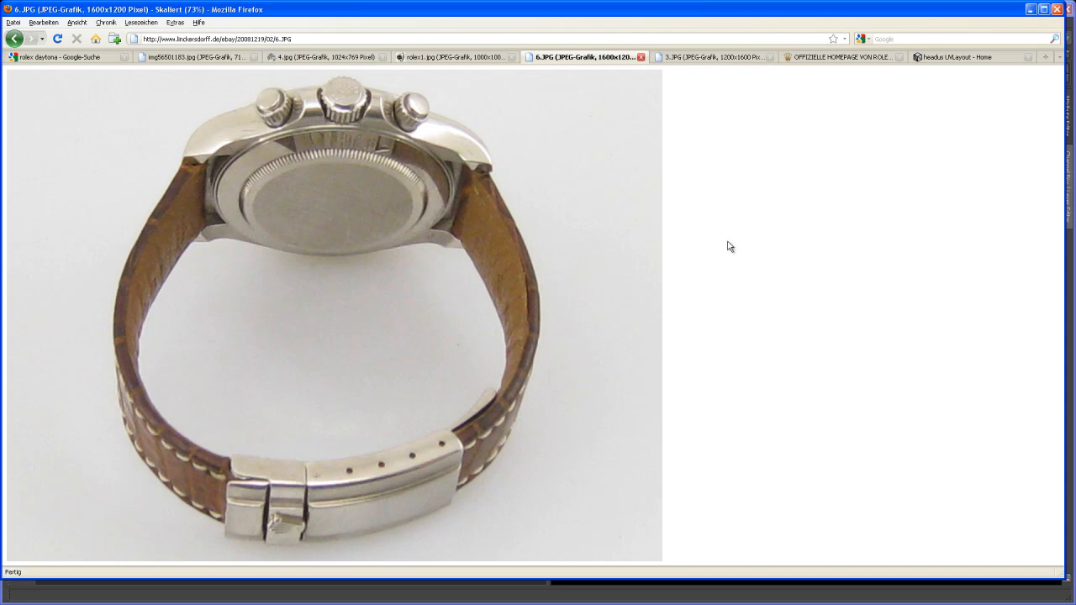
key("alt+Tab")
key("alt+Tab")
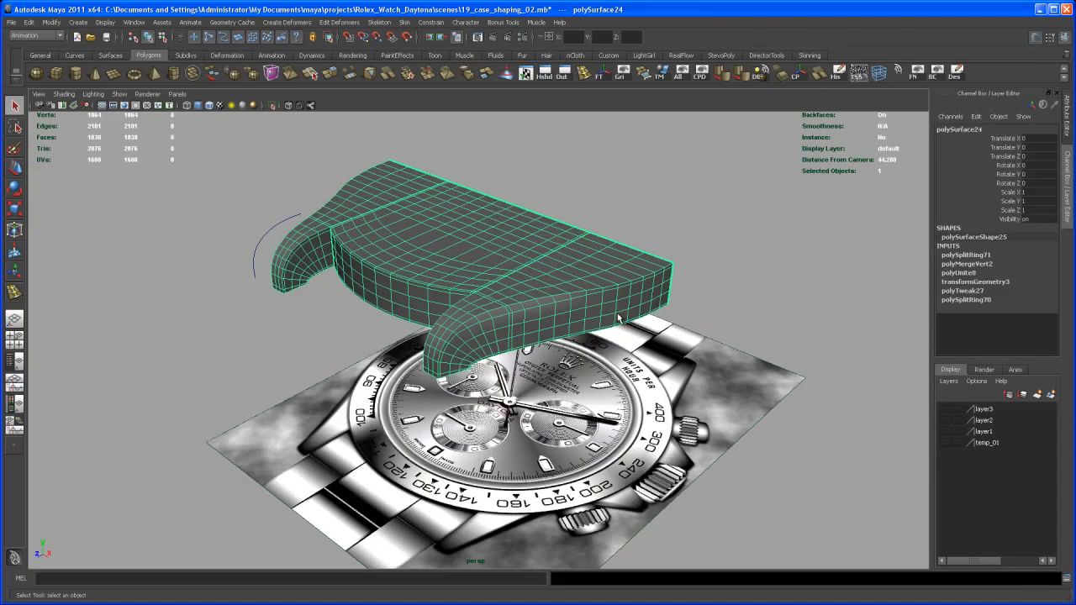
Step: In the top view, select the case's outer side faces beside the lower crown guard, deselecting the neighbouring top and bottom faces
left_click_drag(630, 317, 564, 337, "alt")
right_click_drag(564, 337, 521, 351, "alt")
key("space")
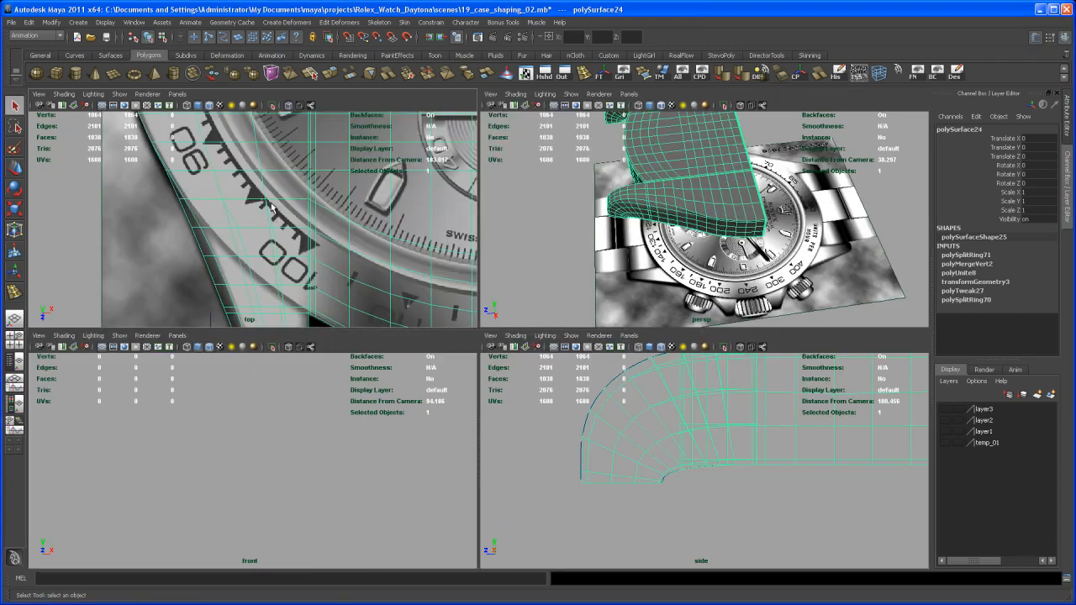
key("space")
middle_click_drag(423, 225, 21, 342, "alt")
right_click_drag(551, 305, 497, 320, "alt")
middle_click_drag(552, 309, 295, 375, "alt")
middle_click_drag(699, 272, 415, 290, "alt")
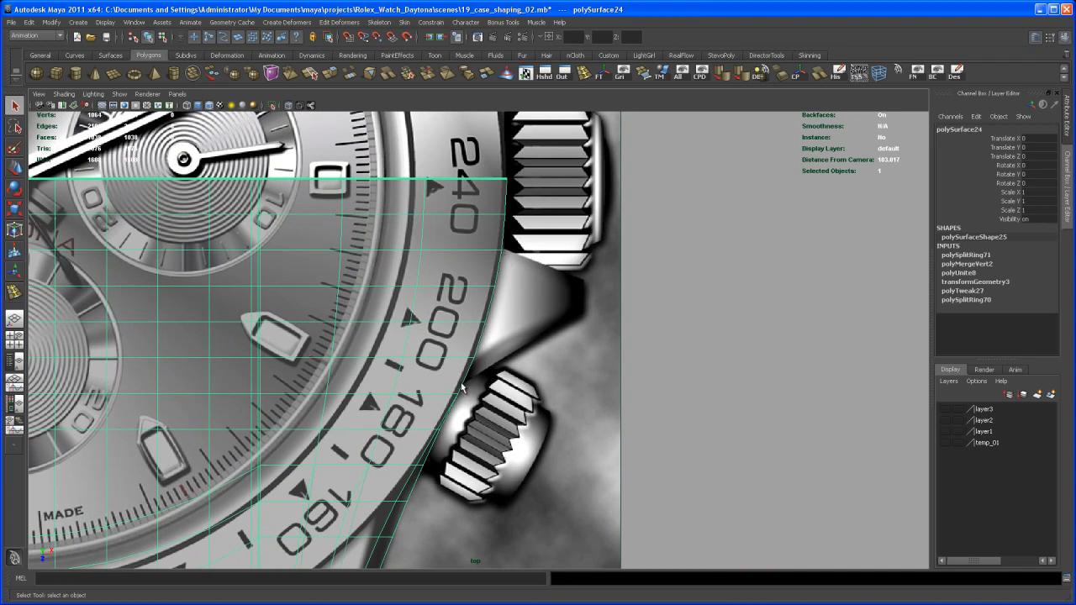
mouse_move(467, 367)
right_mouse_down()
mouse_move(455, 368)
mouse_move(468, 388)
right_mouse_up()
left_click_drag(510, 264, 459, 371)
left_click_drag(388, 241, 431, 404, "ctrl")
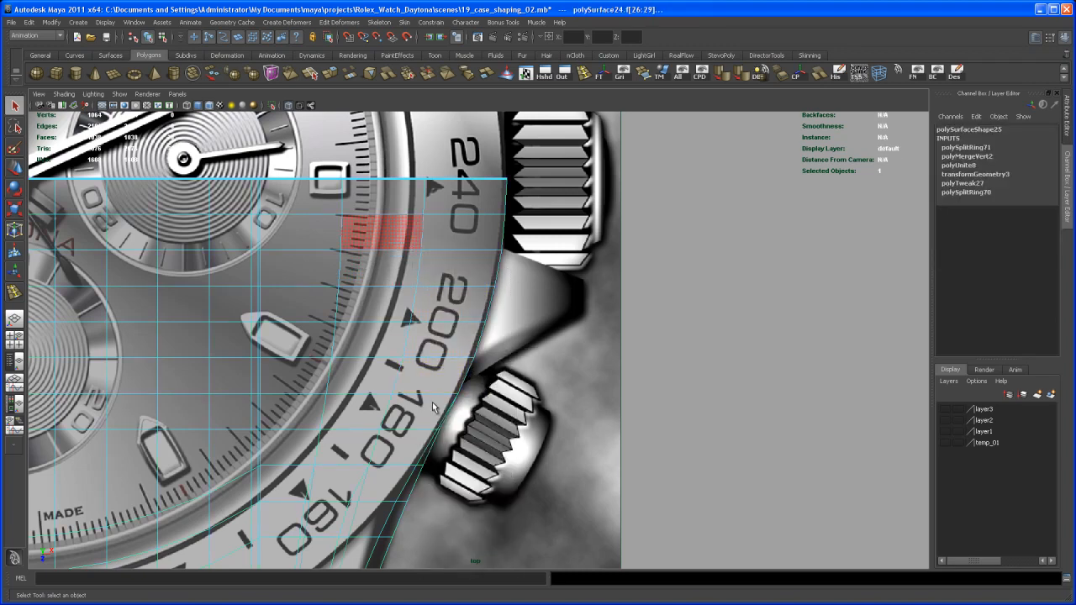
key("ctrl+z")
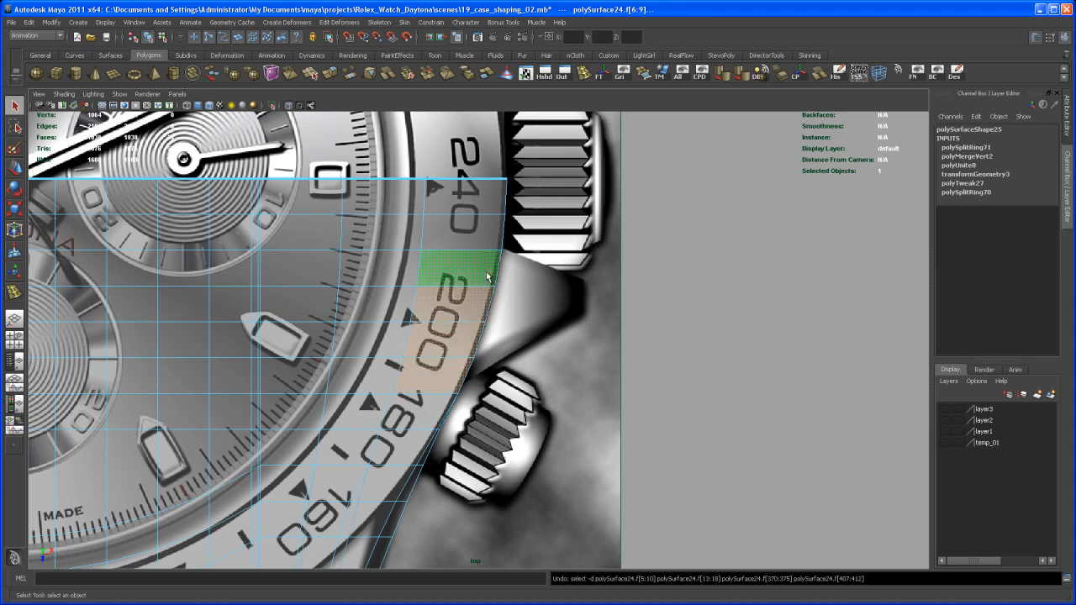
left_click_drag(353, 239, 437, 401, "ctrl")
key("space")
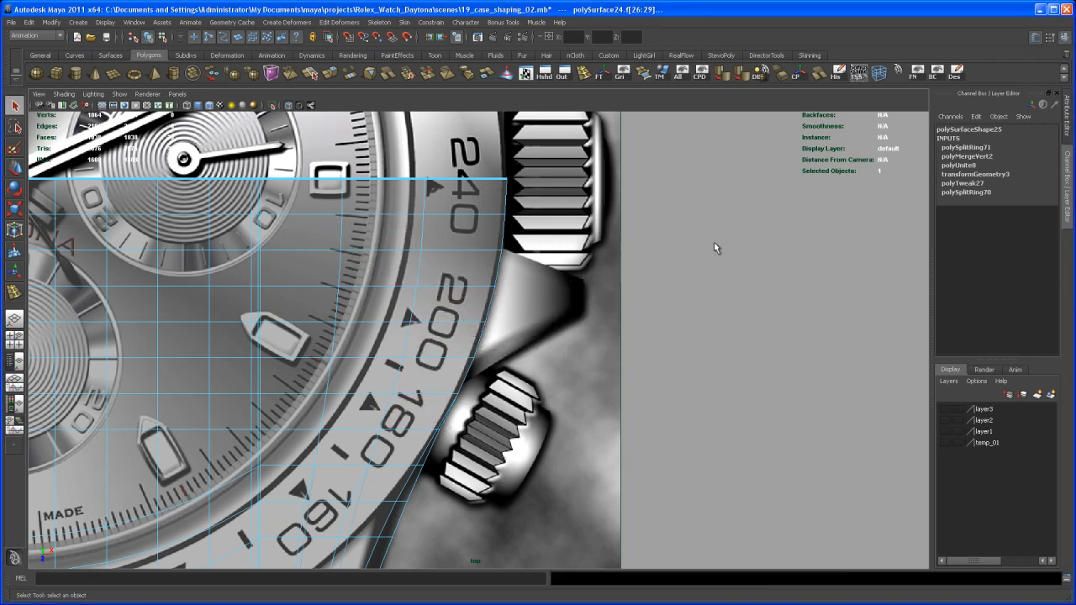
Step: Extrude the selected outer side faces of the case and pull the extrusion outward
key("space")
left_click_drag(629, 365, 612, 327, "alt")
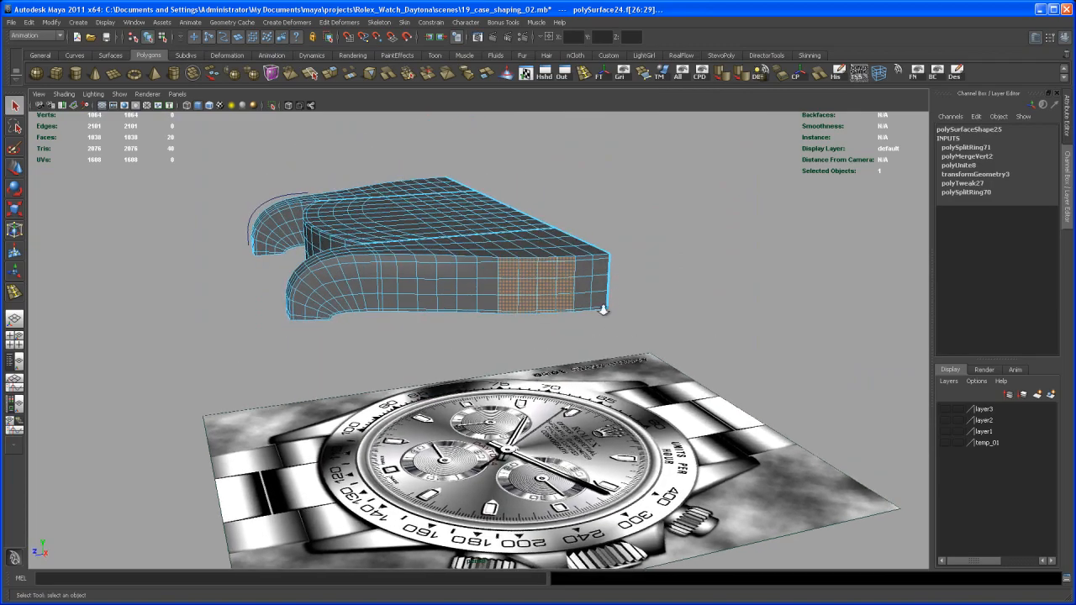
right_click_drag(612, 327, 597, 408, "alt")
left_click_drag(596, 409, 569, 413, "alt")
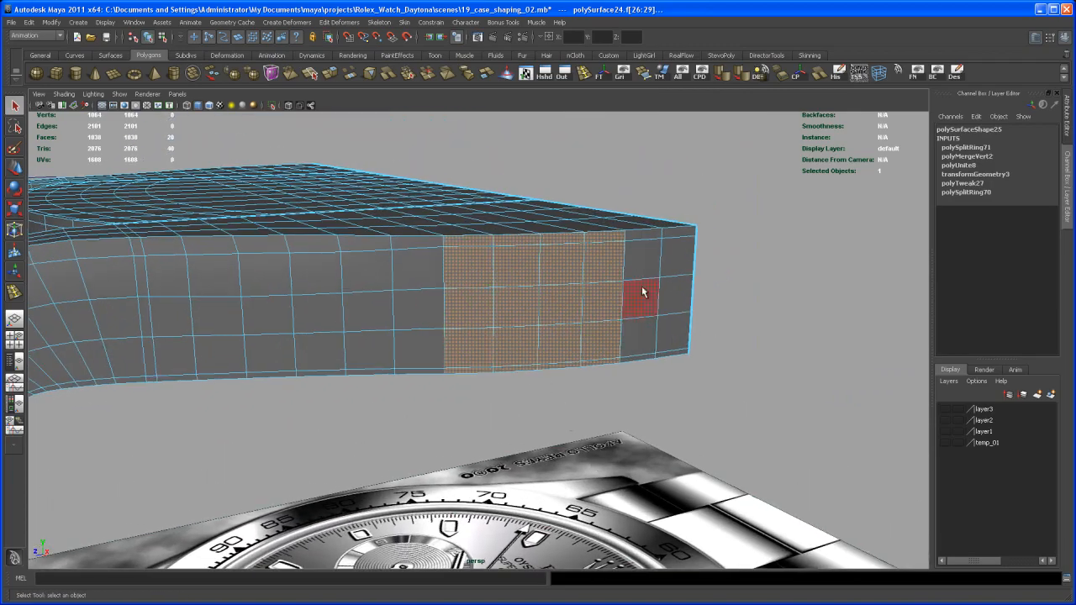
left_click_drag(546, 339, 615, 362, "alt")
left_click_drag(482, 362, 518, 350, "alt")
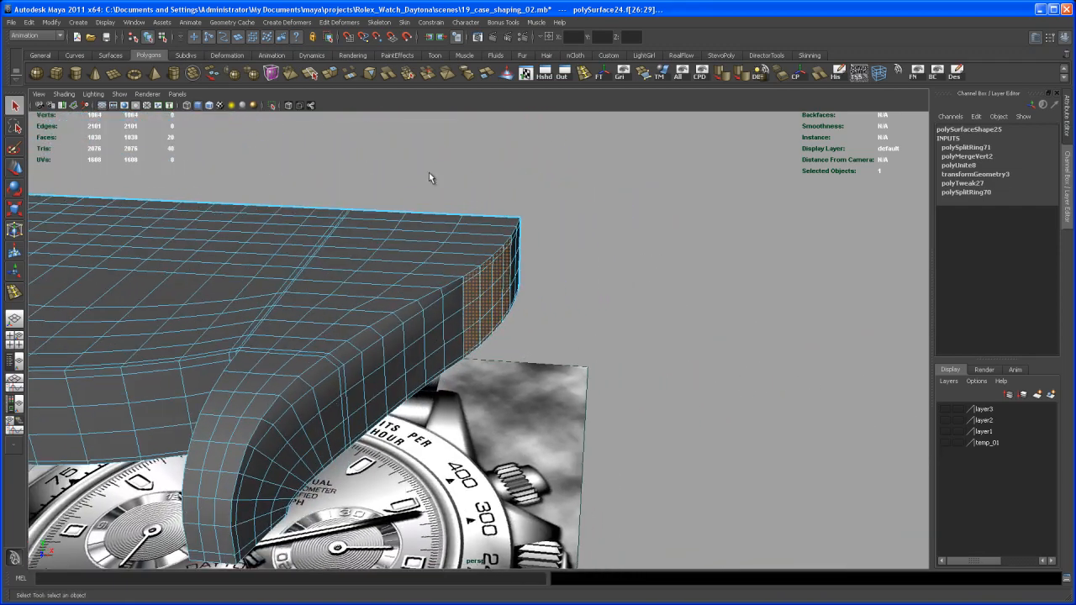
left_click(330, 74)
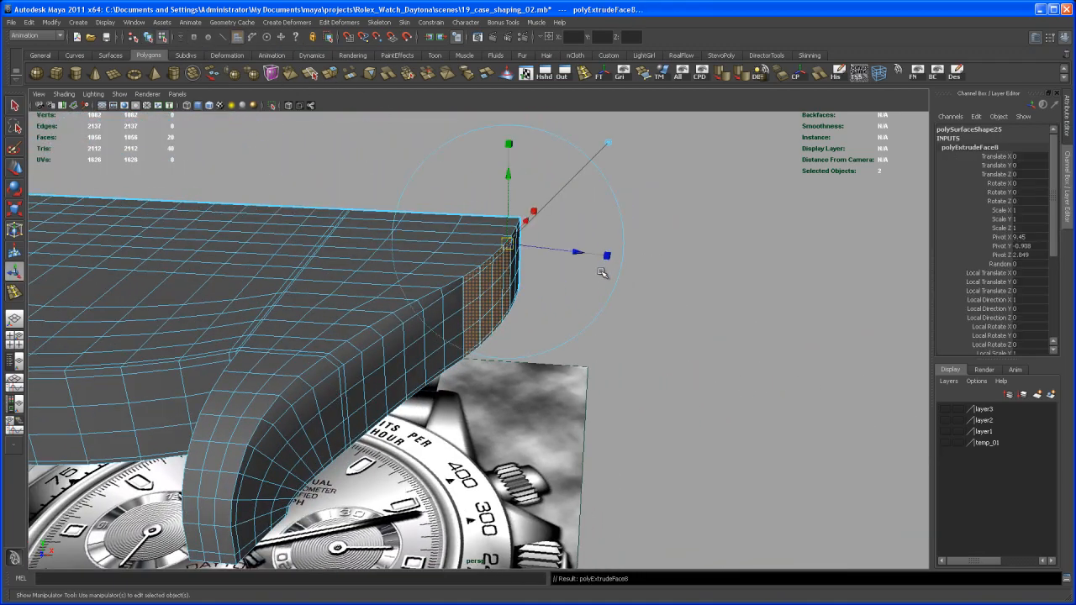
key("w")
left_click_drag(561, 300, 639, 307)
Step: In the top view, shift the extruded faces toward the lower crown guard's tip and flatten them along X
key("space")
key("space")
middle_click_drag(457, 276, 376, 291, "alt")
right_click_drag(376, 290, 552, 340, "alt")
left_click_drag(575, 336, 597, 345)
key("r")
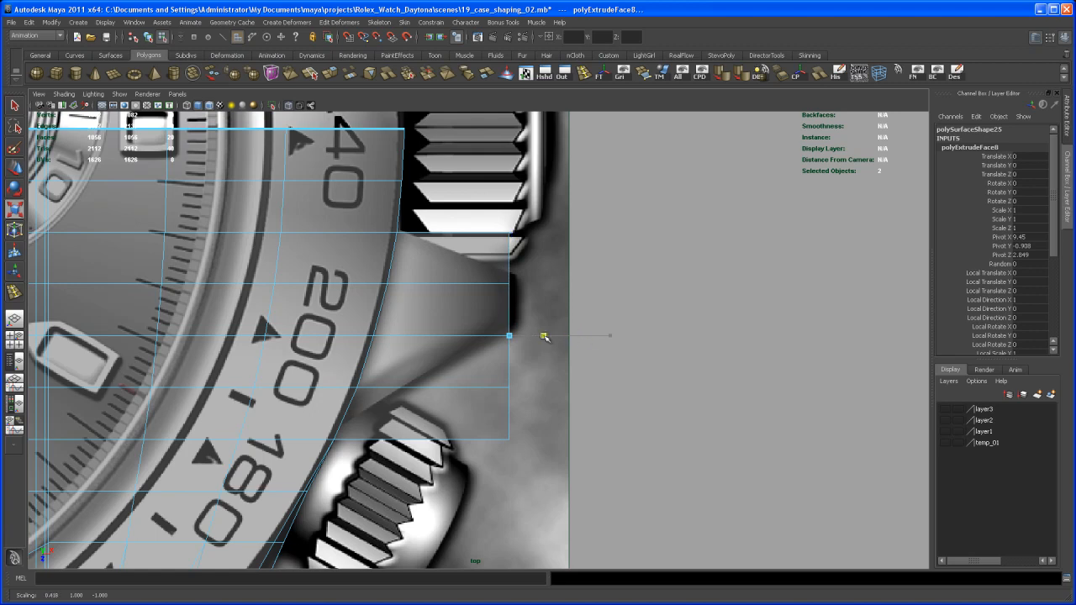
middle_click_drag(499, 364, 504, 344, "alt")
right_click_drag(504, 344, 547, 385, "alt")
Step: Move the flattened end faces along X to line up with the outer edge of the reference crown guard
key("w")
left_click_drag(589, 317, 597, 316)
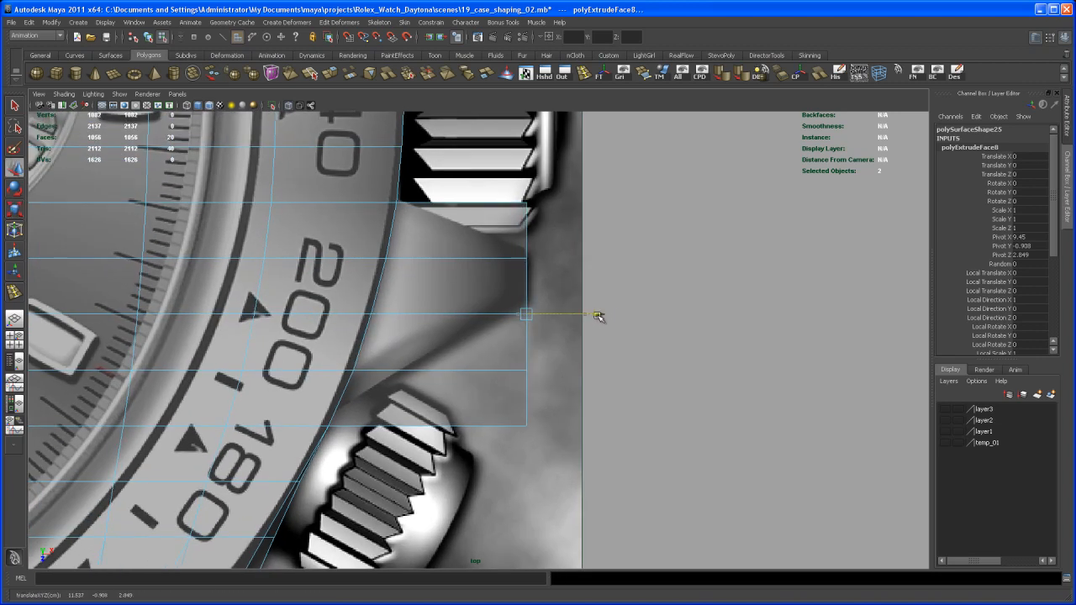
right_click_drag(567, 333, 568, 376, "alt")
middle_click_drag(568, 376, 558, 397, "alt")
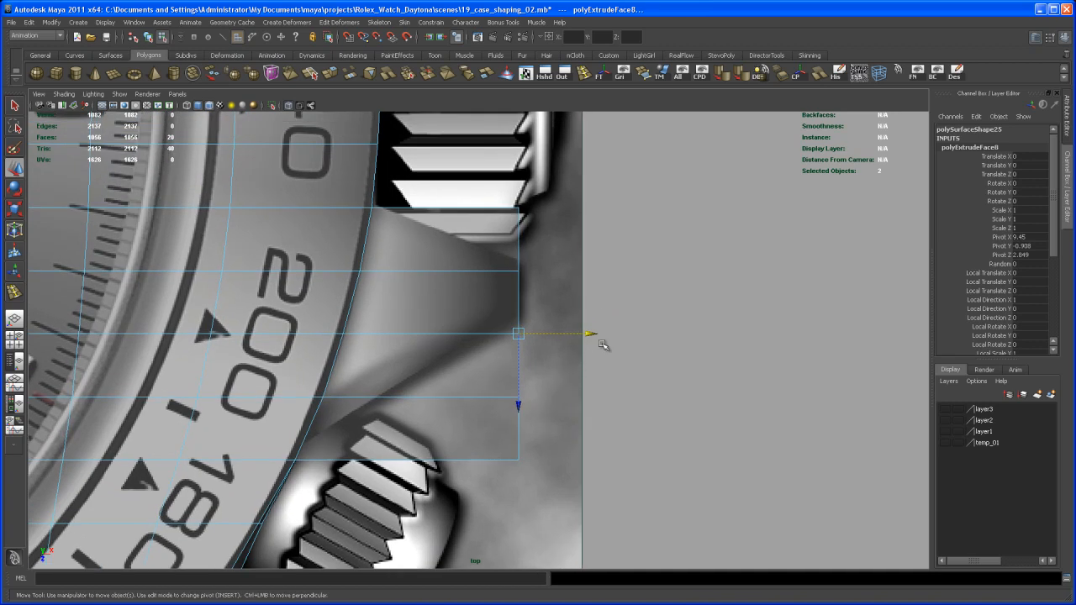
middle_click_drag(602, 344, 641, 323, "alt")
right_click_drag(474, 380, 481, 356)
Step: In the perspective view, insert an edge loop around the middle of the extruded crown guard block
left_click(480, 312)
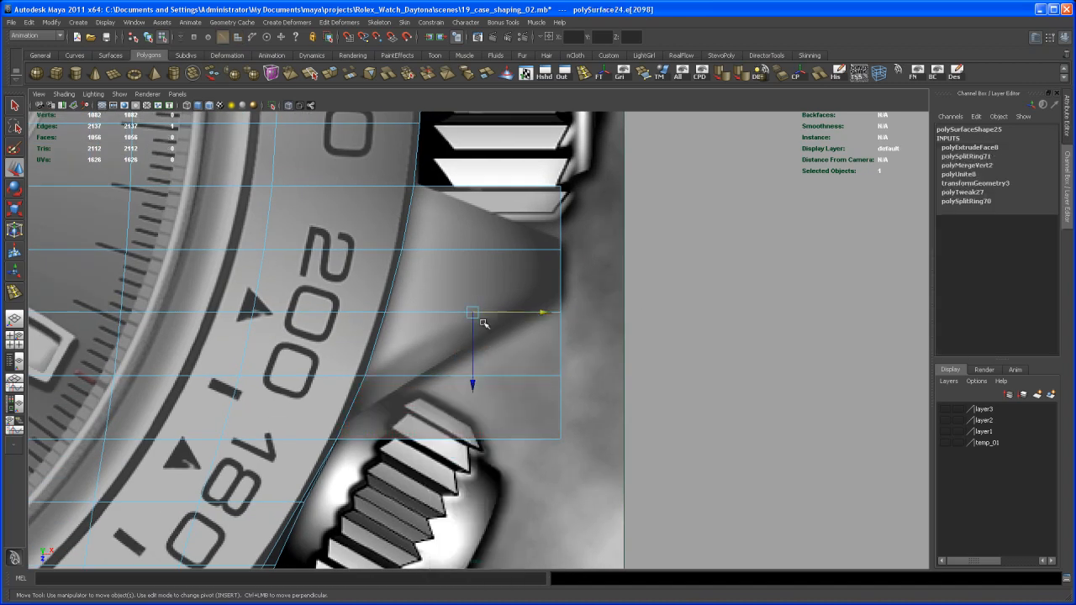
key("space")
key("space")
left_click_drag(671, 317, 635, 311, "alt")
left_click(647, 253)
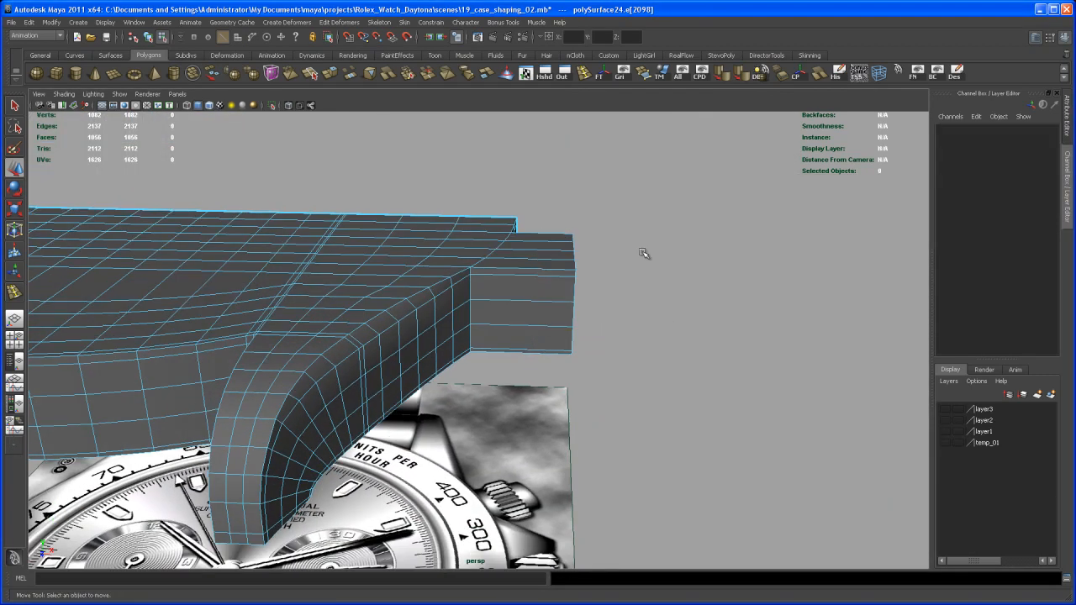
left_click(542, 272)
left_click_drag(542, 278, 522, 322, "alt")
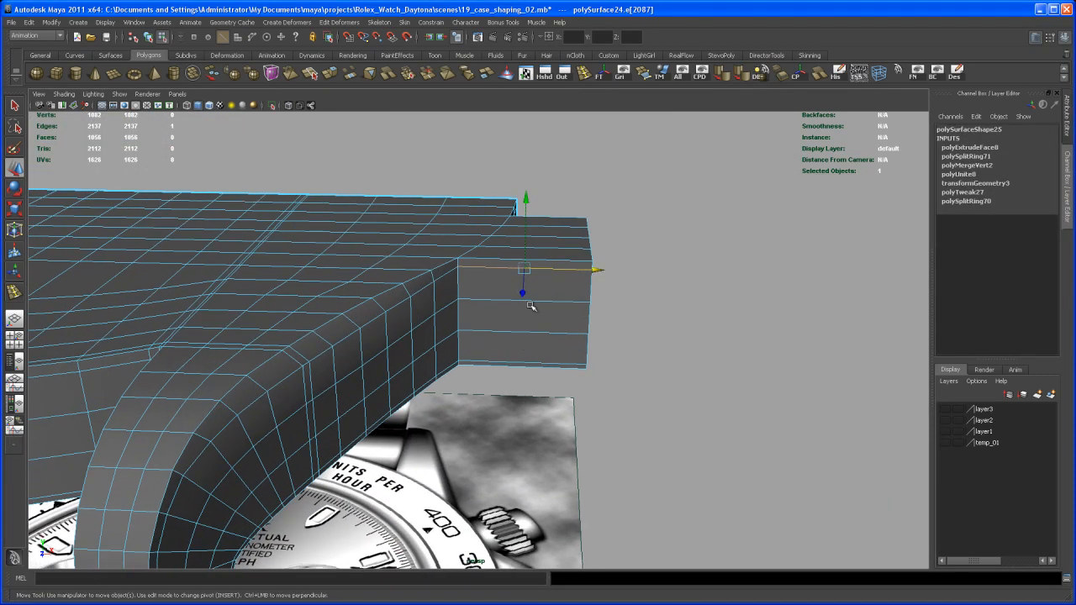
right_click_drag(547, 272, 565, 298, "shift")
left_click_drag(626, 263, 672, 286, "alt")
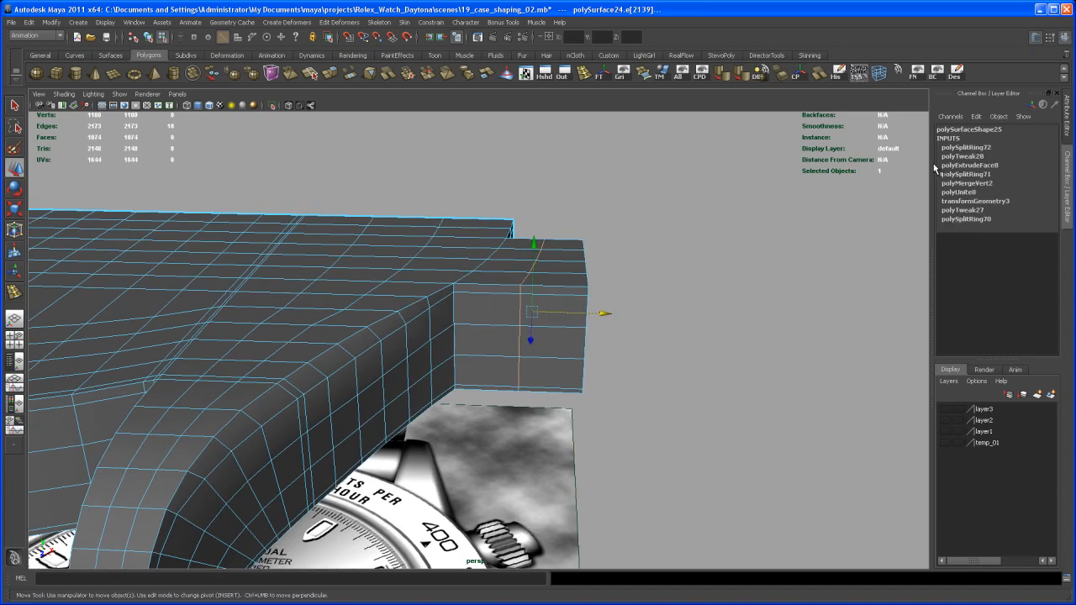
Step: Set the new edge loop's Split Type to Multi with 3 divisions
left_click(988, 148)
left_click(1035, 185)
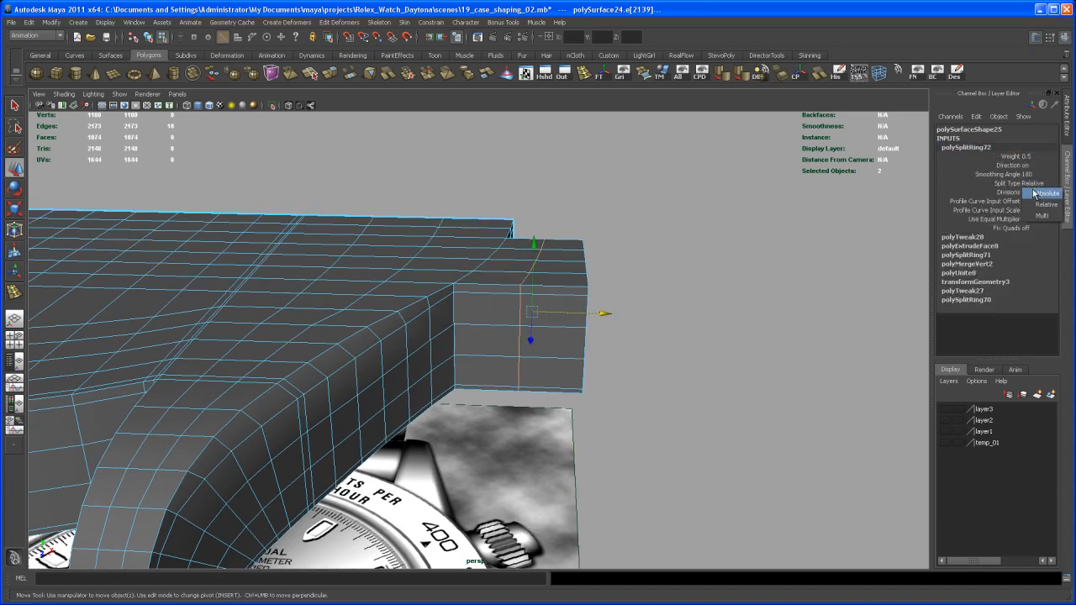
left_click(1039, 212)
left_click(1015, 194)
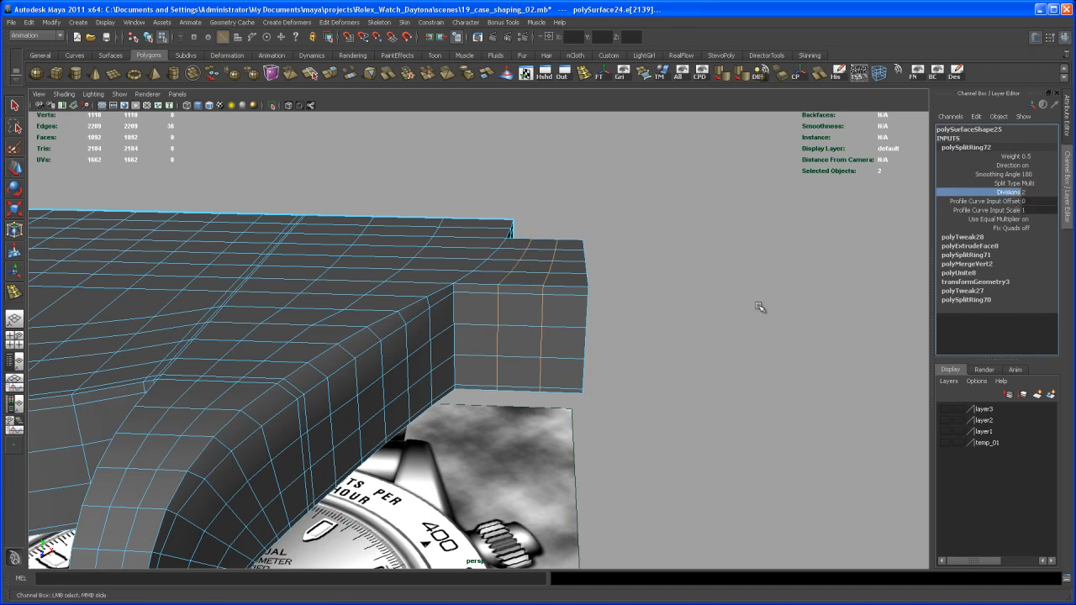
left_click_drag(761, 300, 759, 324, "alt")
middle_click_drag(715, 291, 716, 295)
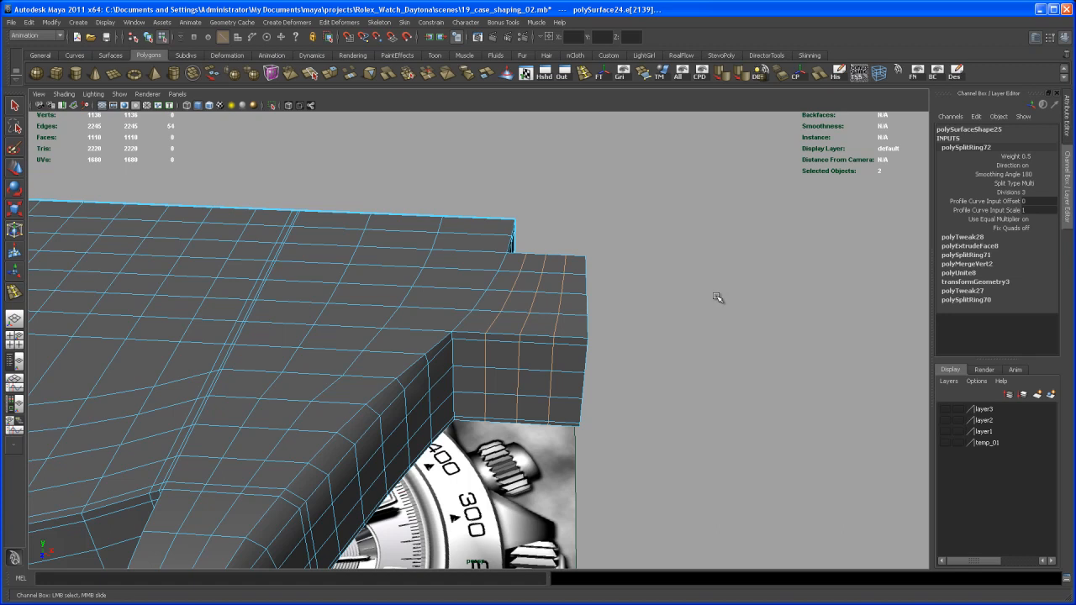
Step: In the top view, switch to vertex mode and select all vertices of the extruded crown guard block
mouse_move(717, 298)
left_mouse_down("alt")
mouse_move(718, 320)
mouse_move(710, 309)
left_mouse_up("alt")
key("q")
mouse_move(540, 346)
left_mouse_down("alt")
mouse_move(558, 353)
mouse_move(546, 357)
left_mouse_up("alt")
key("space")
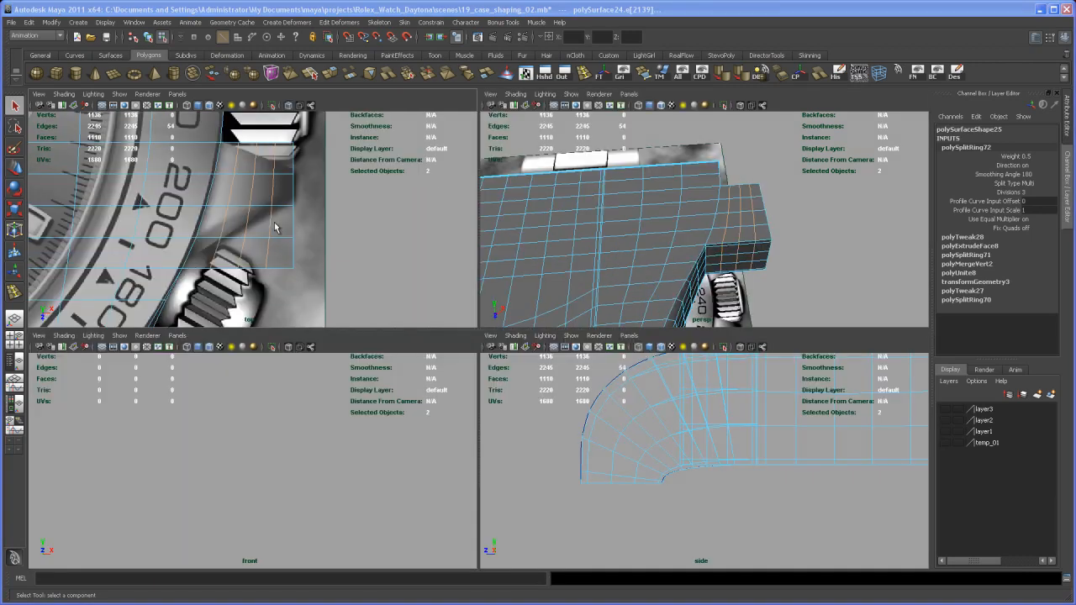
key("space")
middle_click_drag(476, 321, 474, 331, "alt")
right_click_drag(474, 331, 454, 313, "alt")
middle_click_drag(454, 313, 444, 300, "alt")
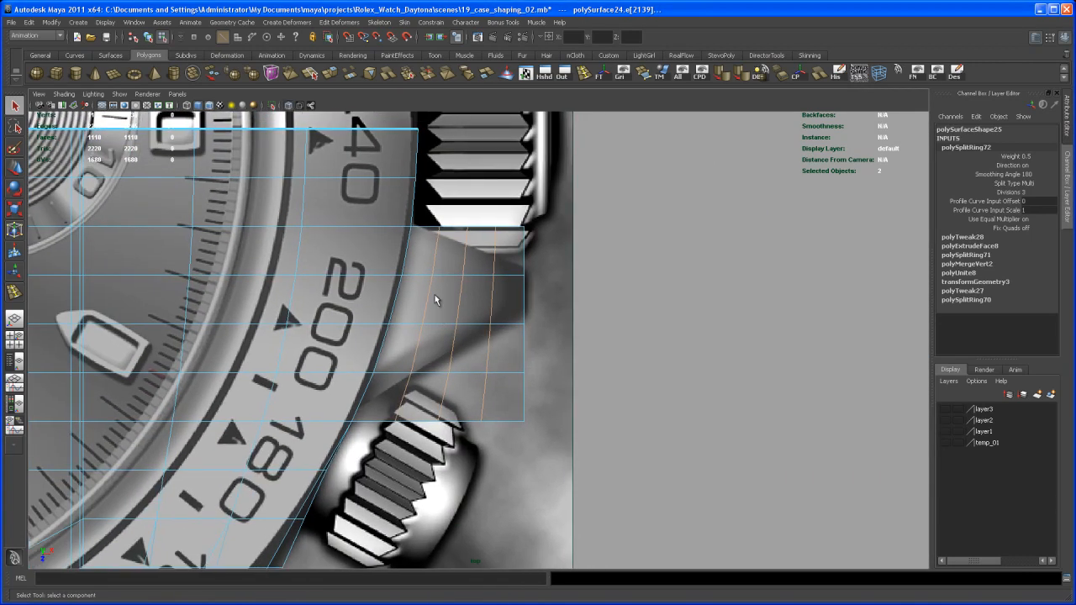
right_click_drag(425, 301, 392, 296)
left_click_drag(328, 218, 549, 431)
scroll(523, 397, "up", 1)
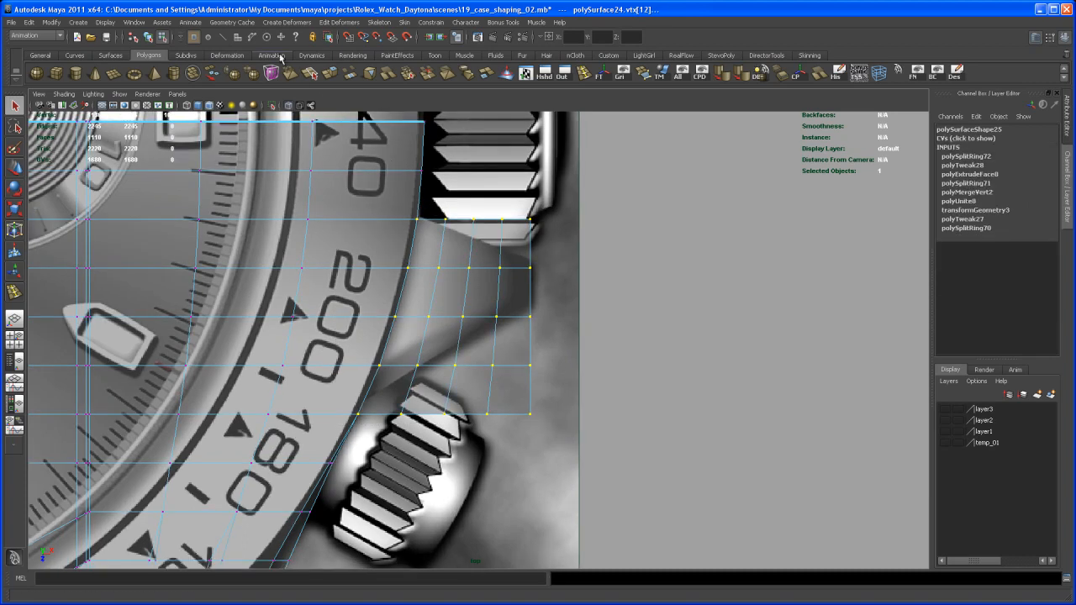
Step: Create a lattice deformer on the selected vertices and set its S Divisions to 6
left_click(284, 23)
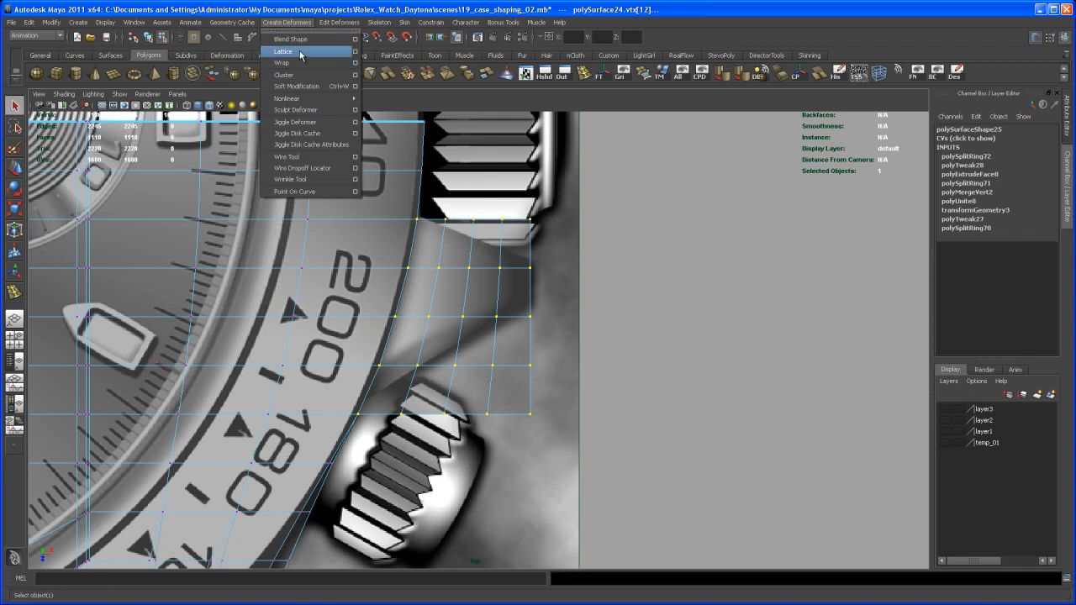
left_click(303, 57)
scroll(542, 327, "up", 3)
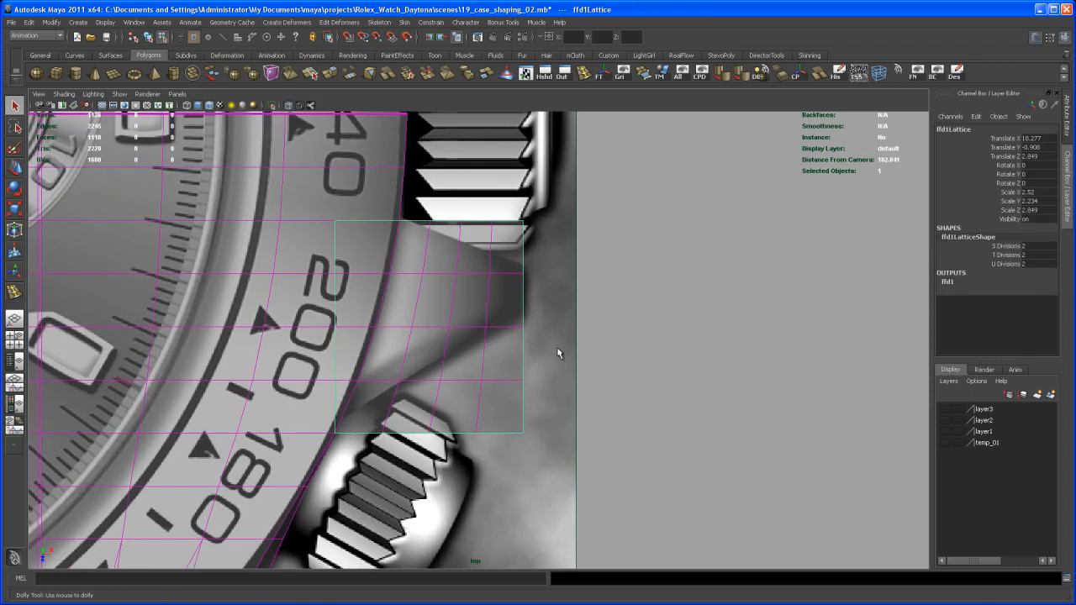
scroll(568, 300, "up", 1)
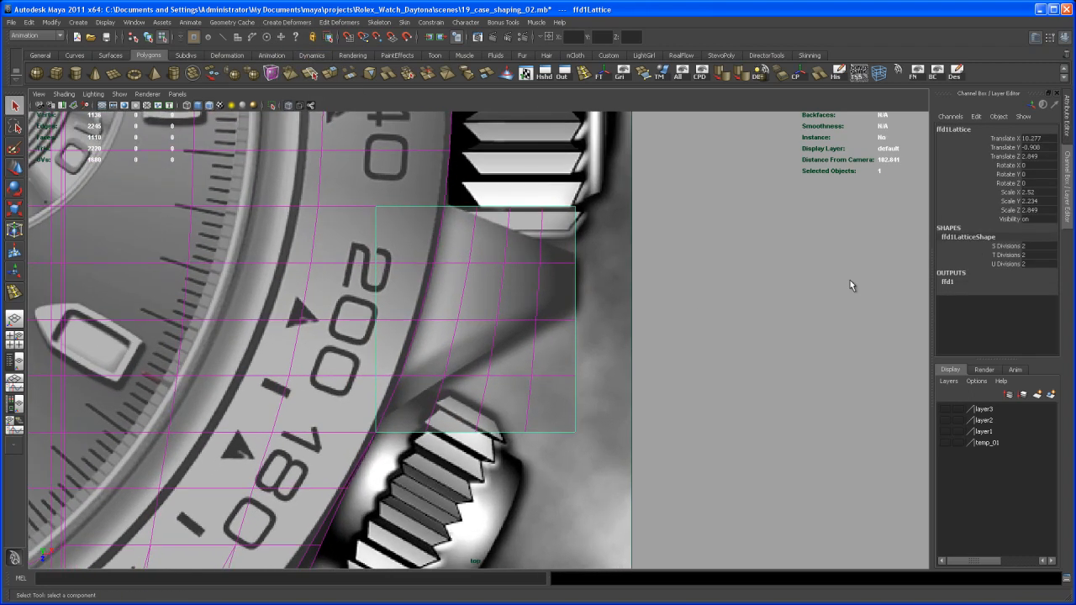
left_click(1007, 247)
middle_click_drag(833, 307, 856, 312)
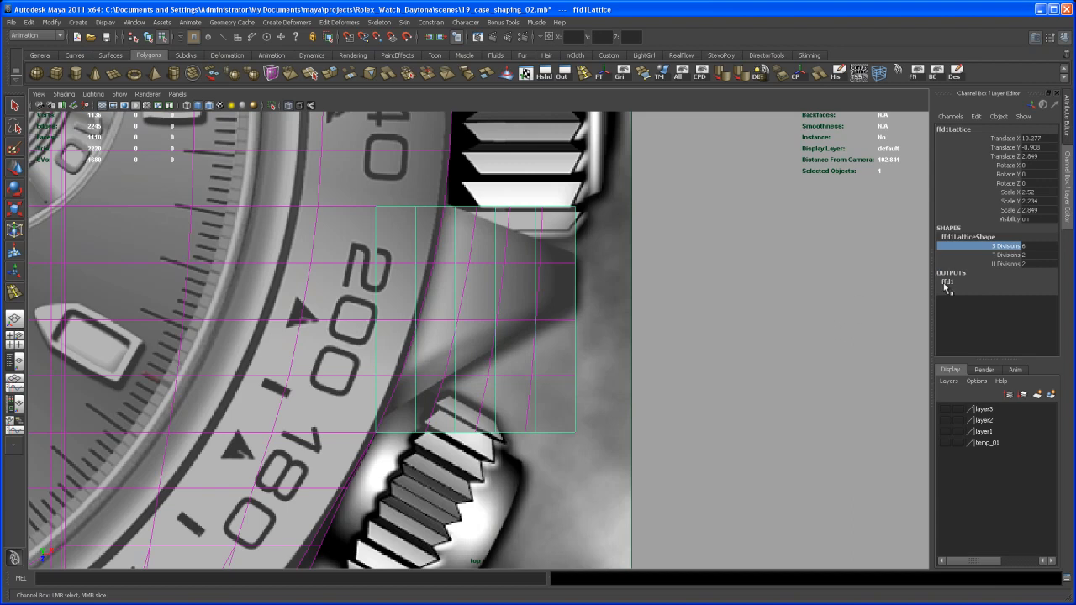
left_click(1002, 265)
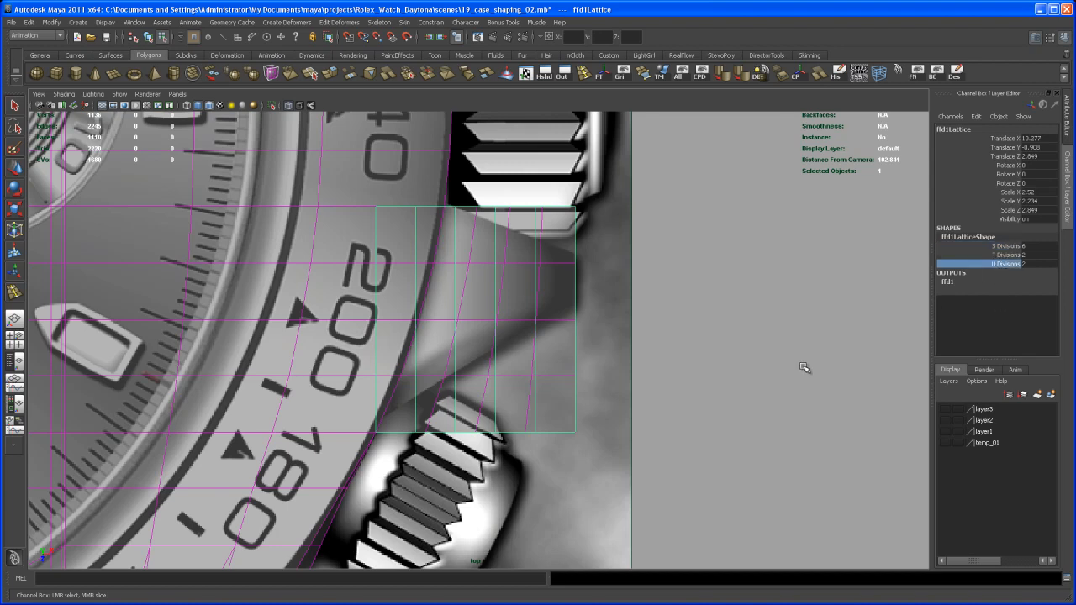
scroll(803, 363, "up", 3)
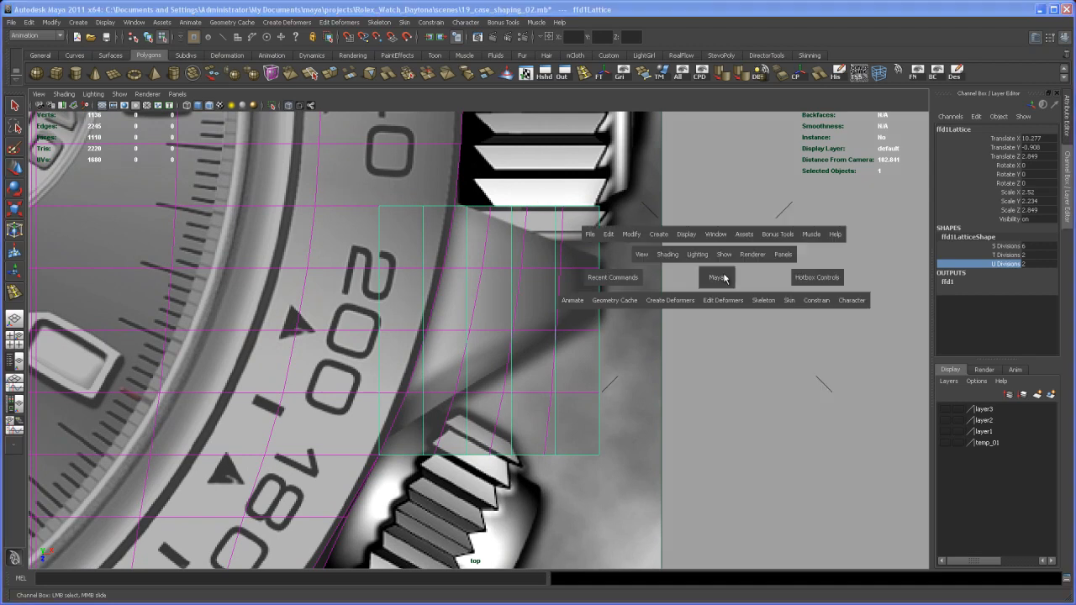
Step: Examine the lattice around the crown guard block in the perspective view and switch it to lattice point editing
key("space")
key("space")
left_click_drag(733, 279, 664, 336, "alt")
middle_click_drag(664, 336, 720, 277, "alt")
left_click_drag(701, 294, 683, 279, "alt")
right_click_drag(682, 279, 691, 313, "alt")
middle_click_drag(691, 313, 646, 365, "alt")
left_click_drag(665, 360, 632, 322, "alt")
right_click_drag(631, 322, 650, 326, "alt")
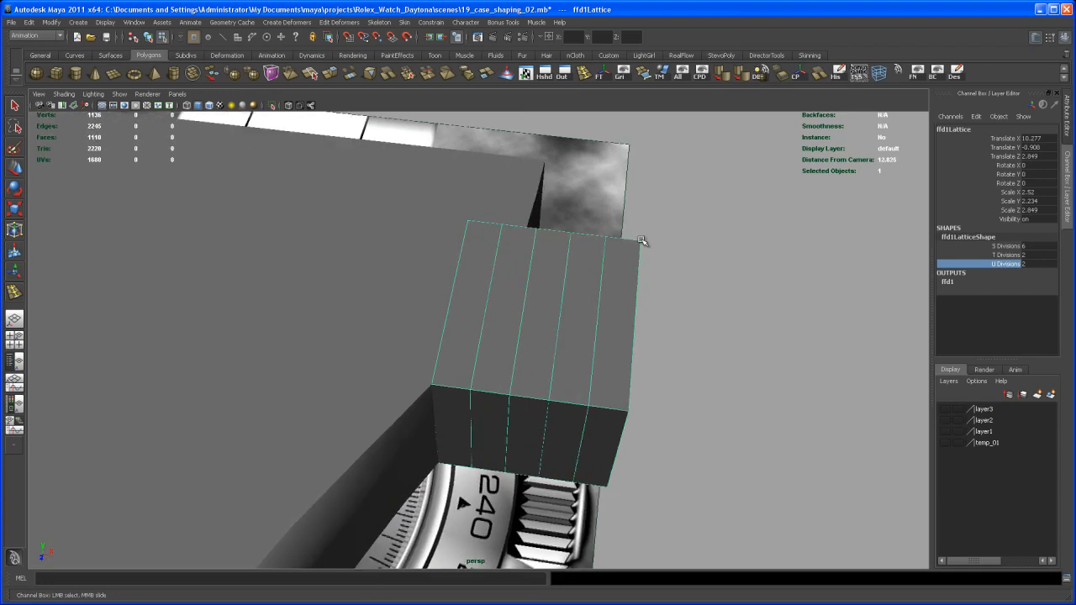
right_click_drag(668, 232, 672, 208)
left_click_drag(673, 215, 682, 239, "alt")
Step: In the top view, lower the three outermost upper lattice points toward the sloping upper edge of the reference crown guard
key("space")
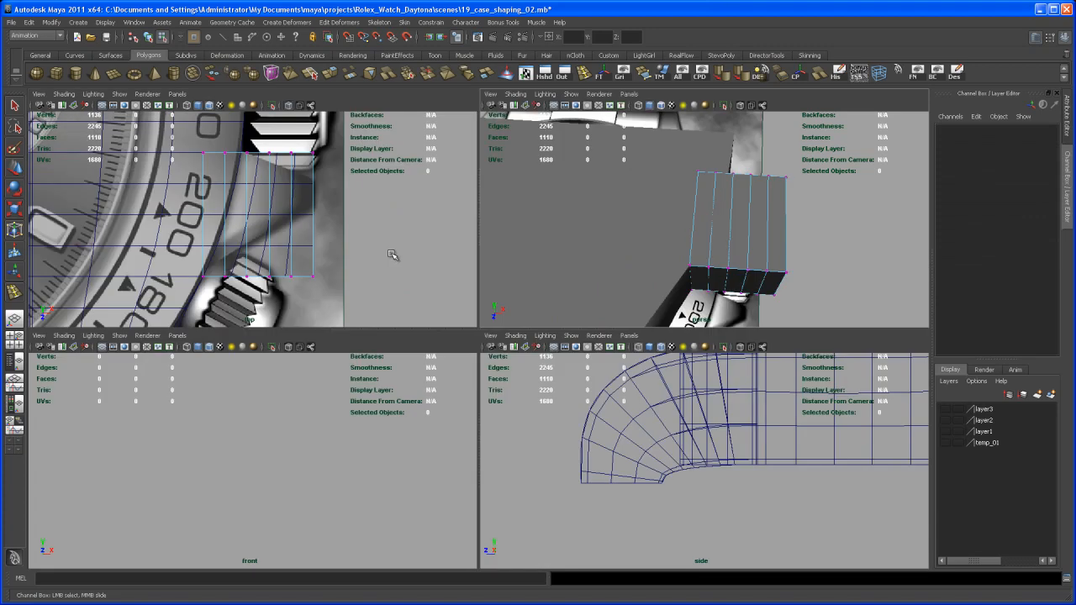
key("space")
middle_click_drag(549, 295, 516, 302, "alt")
right_click_drag(515, 301, 536, 327, "alt")
middle_click_drag(535, 327, 527, 342, "alt")
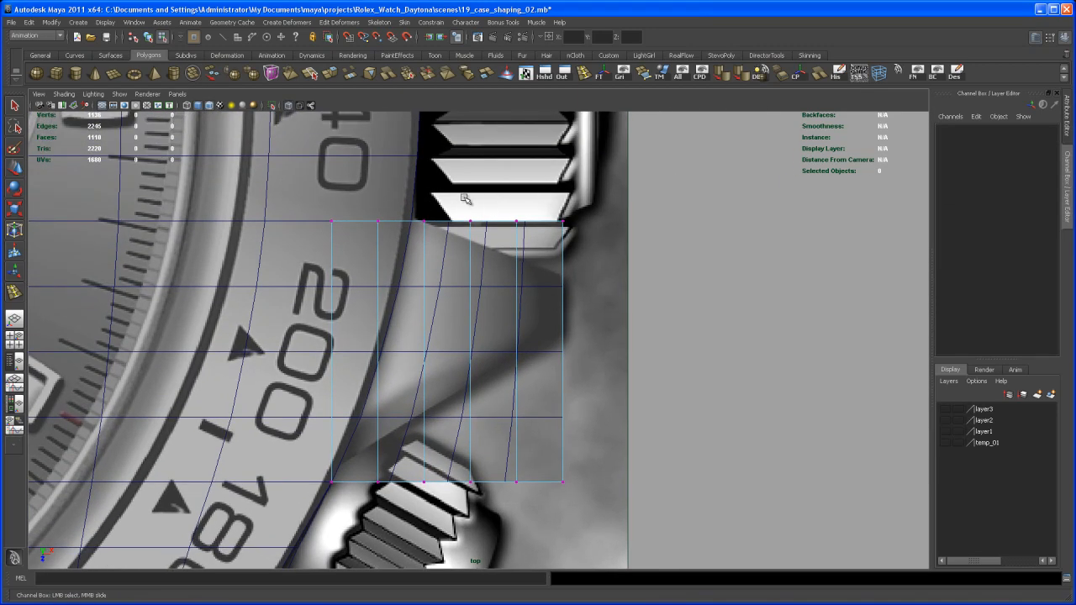
left_click_drag(450, 198, 588, 252)
key("w")
left_click_drag(517, 293, 518, 312)
Step: Lower the two outermost upper lattice points further, and the last one further still, to follow the guard's upper slope
left_click_drag(453, 223, 479, 256, "ctrl")
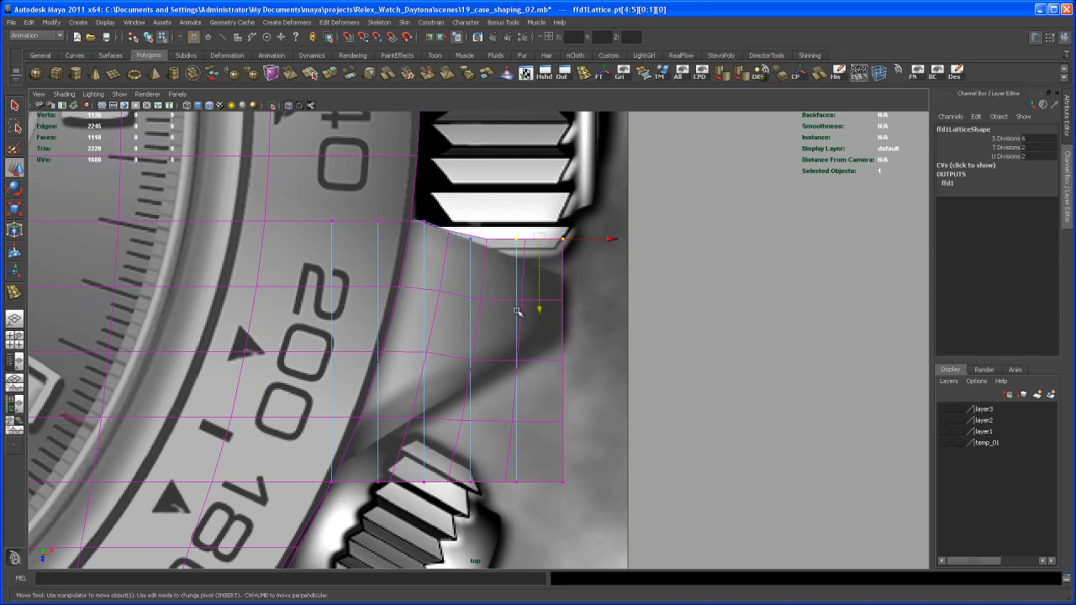
left_click_drag(539, 308, 539, 328)
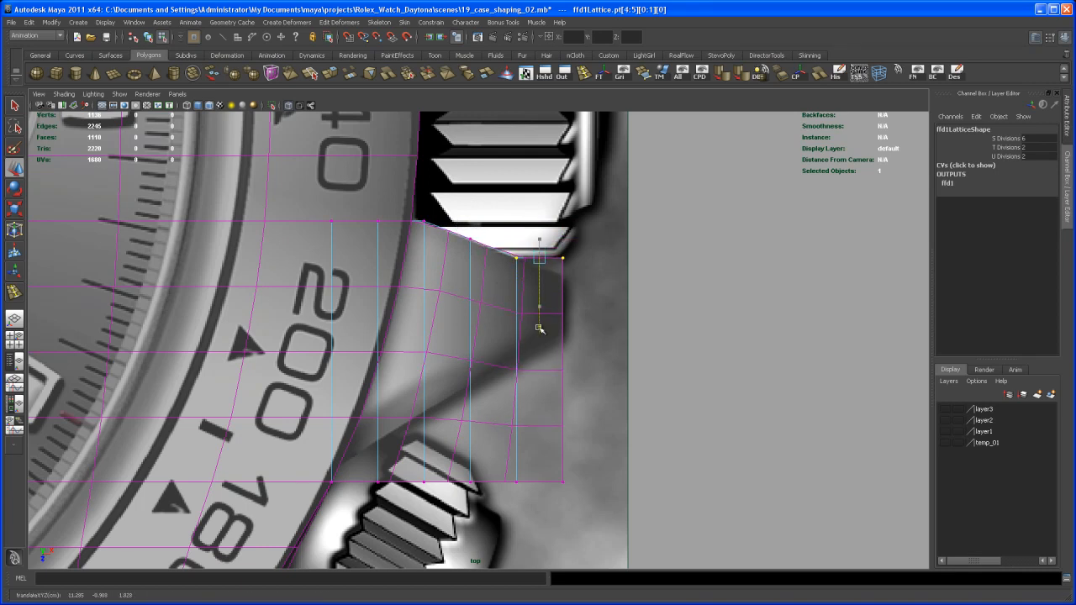
left_click_drag(504, 247, 527, 271, "ctrl")
left_click_drag(564, 330, 564, 345)
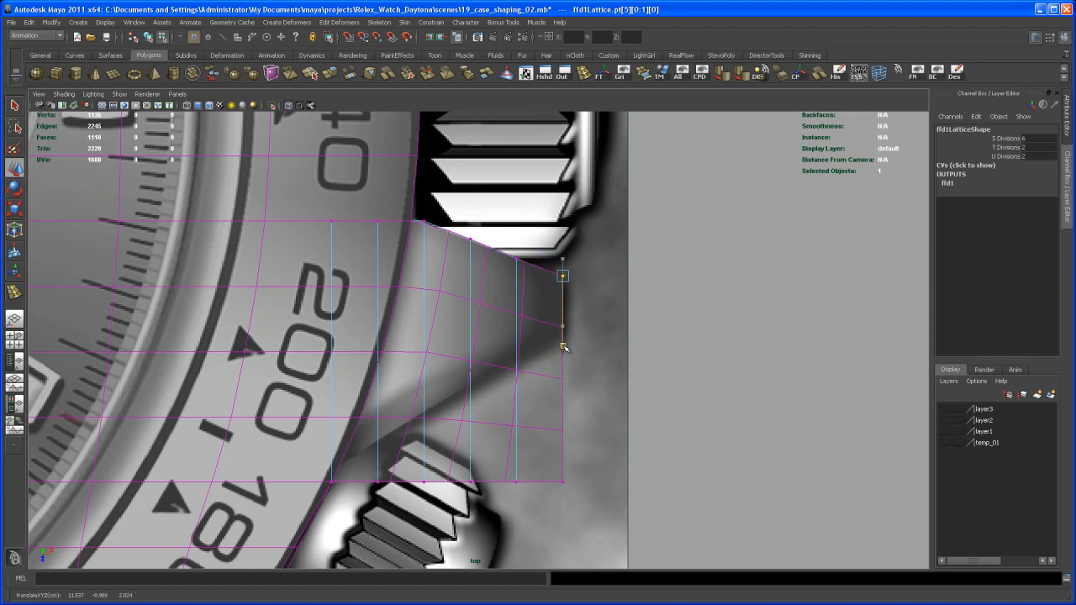
Step: Fine-tune the inner upper lattice points so the block's edge matches the reference guard where it meets the case
scroll(475, 251, "up", 3)
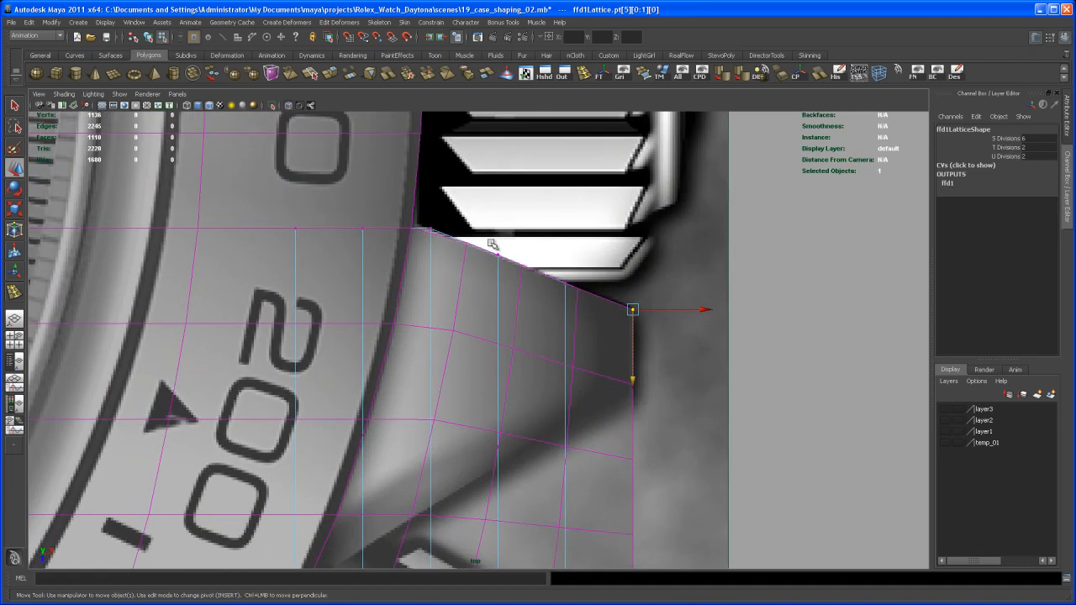
left_click_drag(486, 241, 516, 279)
left_click_drag(500, 329, 501, 327)
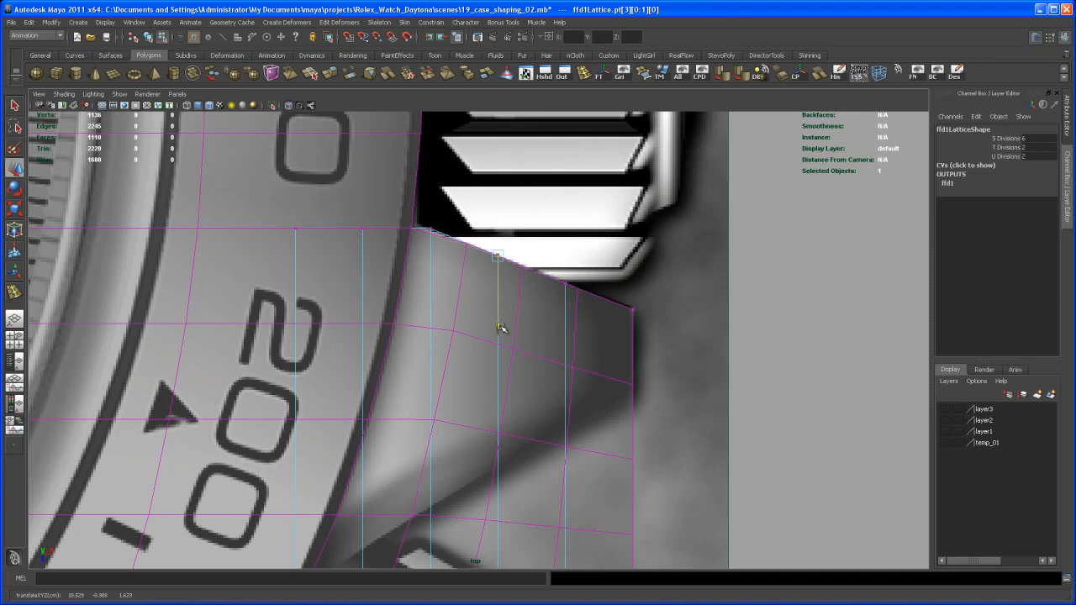
middle_click_drag(492, 324, 507, 332, "alt")
mouse_move(481, 307)
right_mouse_down("alt")
mouse_move(499, 318)
mouse_move(475, 289)
right_mouse_up("alt")
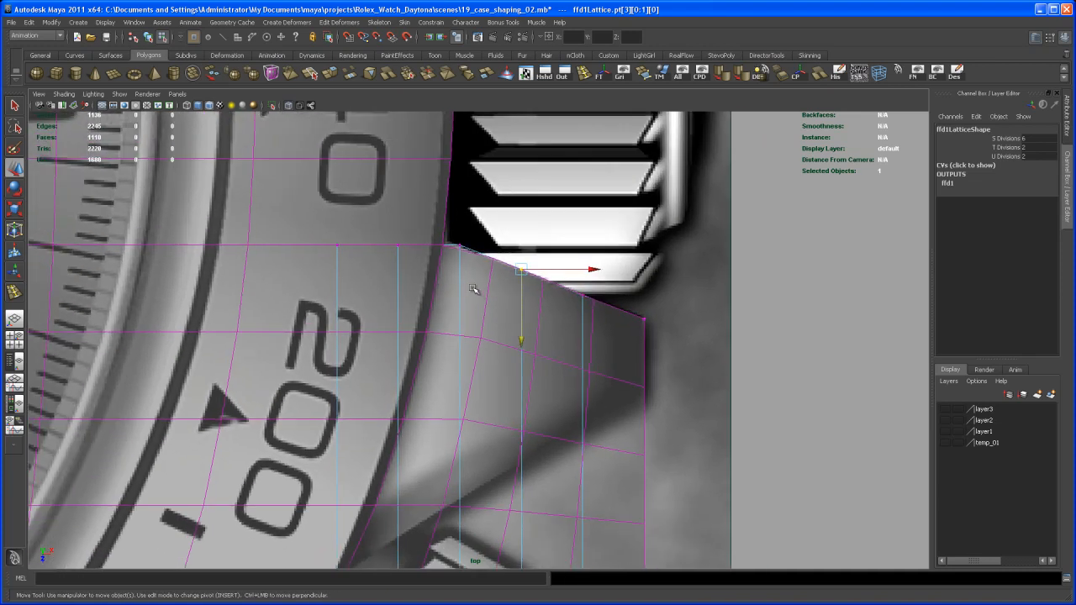
left_click_drag(386, 227, 468, 267)
left_click_drag(429, 317, 430, 312)
Step: Raise the second and third upper lattice points slightly to refine where the guard's upper edge meets the case
middle_click_drag(479, 341, 465, 239, "alt")
middle_click_drag(476, 369, 468, 292, "alt")
right_click_drag(468, 291, 425, 287, "alt")
middle_click_drag(454, 292, 426, 300, "alt")
Step: Raise the five outer lower lattice points toward the guard's lower edge, then raise the outer four of them further
middle_click_drag(465, 330, 482, 334, "alt")
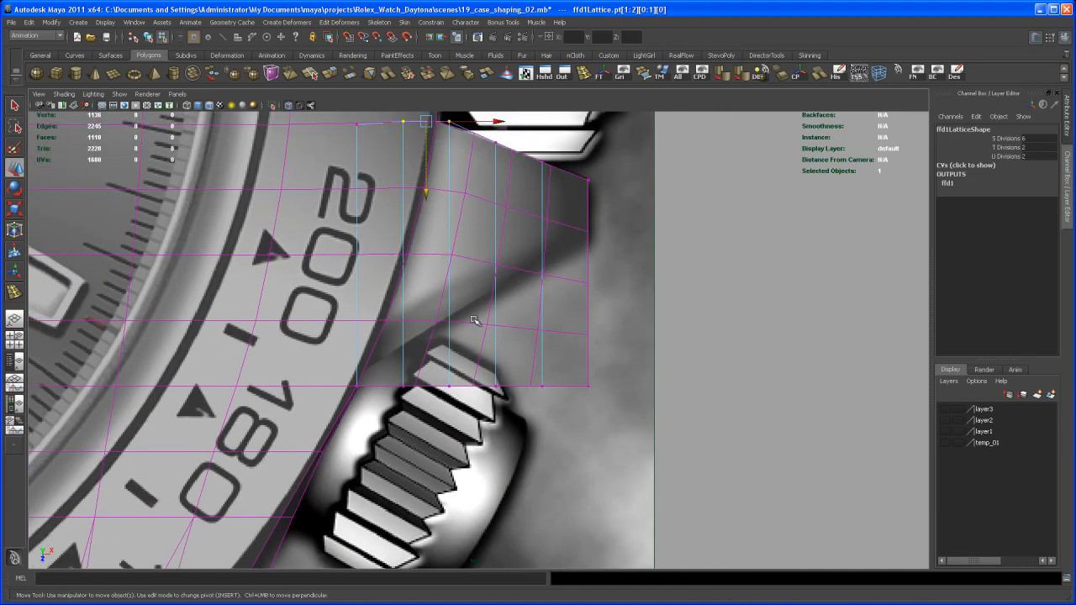
middle_click_drag(560, 334, 542, 342, "alt")
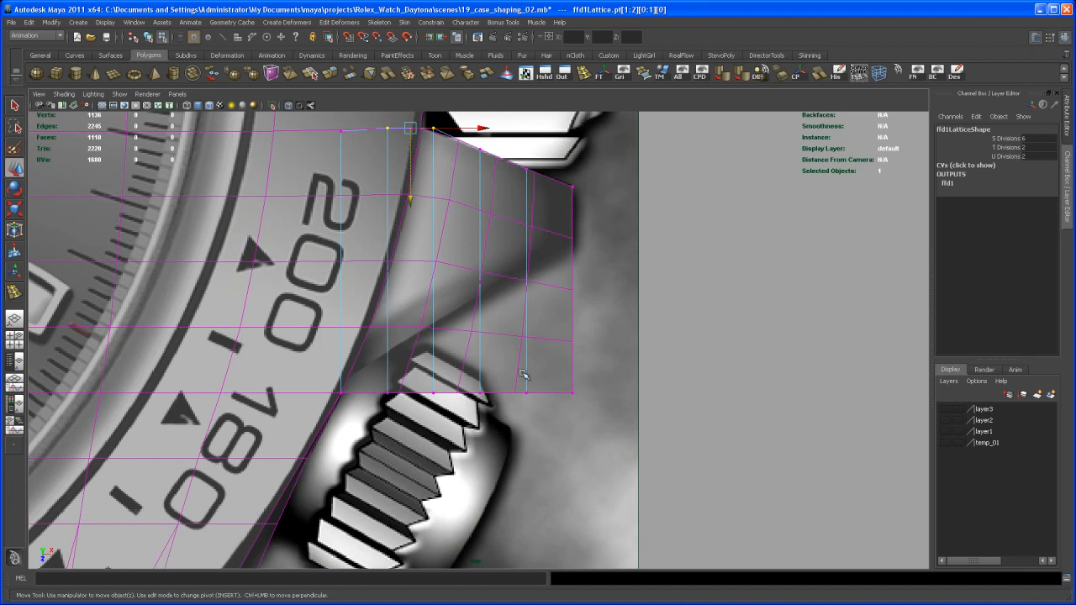
left_click_drag(371, 384, 696, 464)
left_click_drag(480, 463, 482, 424)
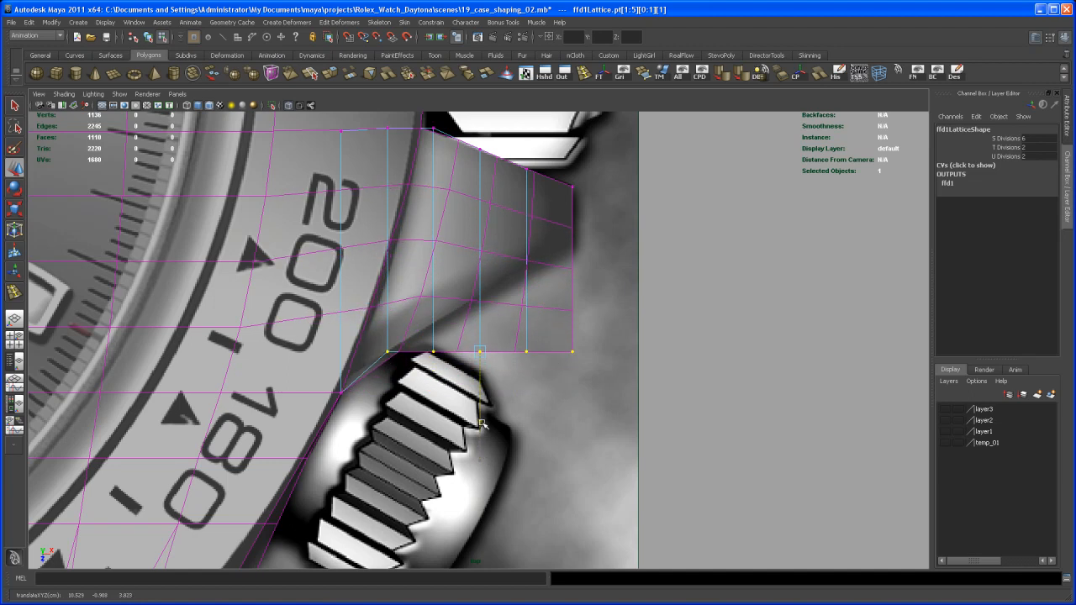
left_click_drag(419, 336, 604, 417)
left_click_drag(506, 415, 503, 395)
Step: Raise the three outermost lower lattice points, then progressively the last ones, to follow the reference guard's lower slope up to its tip
left_click_drag(462, 298, 607, 413)
left_click_drag(527, 394, 532, 368)
left_click_drag(505, 282, 615, 357)
left_click_drag(551, 366, 552, 338)
left_click_drag(563, 254, 571, 315)
Step: Show the case with smooth preview in the perspective view, clear the selection and look at the crown guard's outer end side-on
key("space")
key("space")
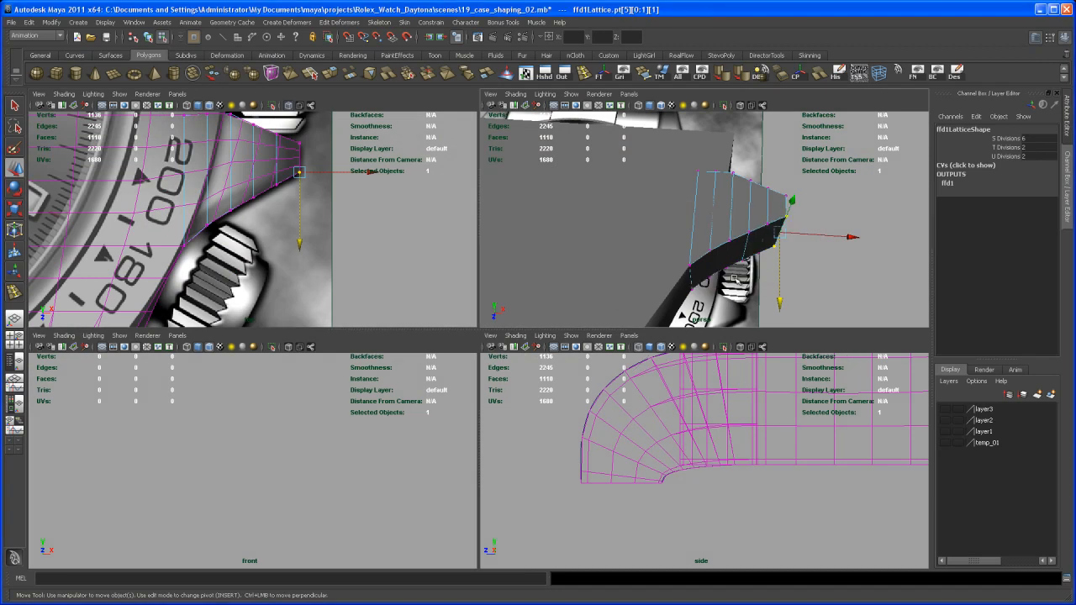
left_click_drag(757, 305, 721, 281, "alt")
right_click_drag(563, 328, 564, 328)
left_click(558, 331)
left_click_drag(546, 356, 569, 376, "alt")
left_click(747, 344)
left_click_drag(747, 344, 613, 441, "alt")
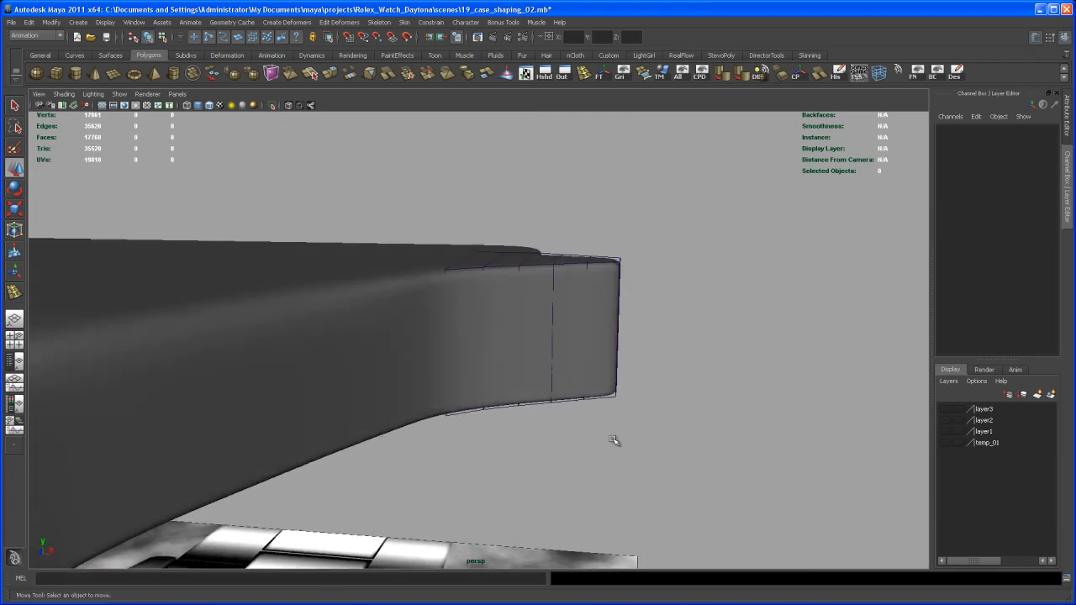
Step: Switch the lattice to point editing and scale its three outermost point columns vertically to thin the crown guard toward its tip
right_click(618, 261)
left_click(625, 235)
left_click_drag(624, 235, 643, 291, "alt")
right_click_drag(643, 291, 643, 301, "alt")
left_click_drag(643, 302, 666, 302, "alt")
left_click_drag(730, 198, 693, 253)
left_click_drag(548, 433, 593, 430)
key("e")
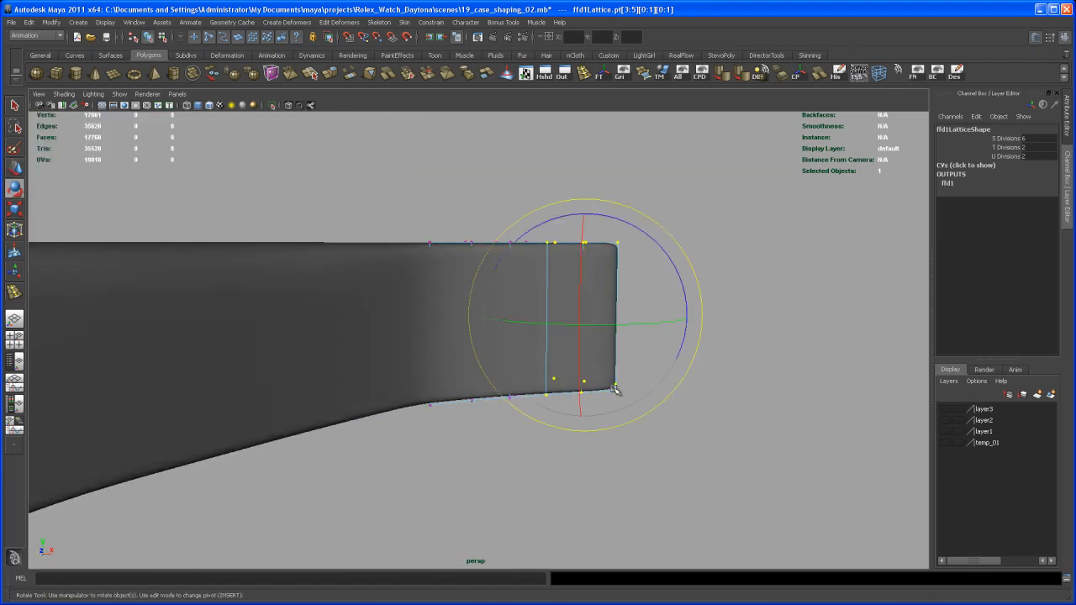
key("r")
left_click_drag(627, 383, 615, 417, "alt")
right_click_drag(615, 417, 607, 454, "alt")
Step: Scale the two outermost lattice point columns down vertically to taper the crown guard further
middle_click_drag(607, 454, 580, 438, "alt")
left_click_drag(592, 436, 606, 419, "alt")
left_click_drag(571, 488, 574, 487)
left_click_drag(574, 488, 602, 420, "alt")
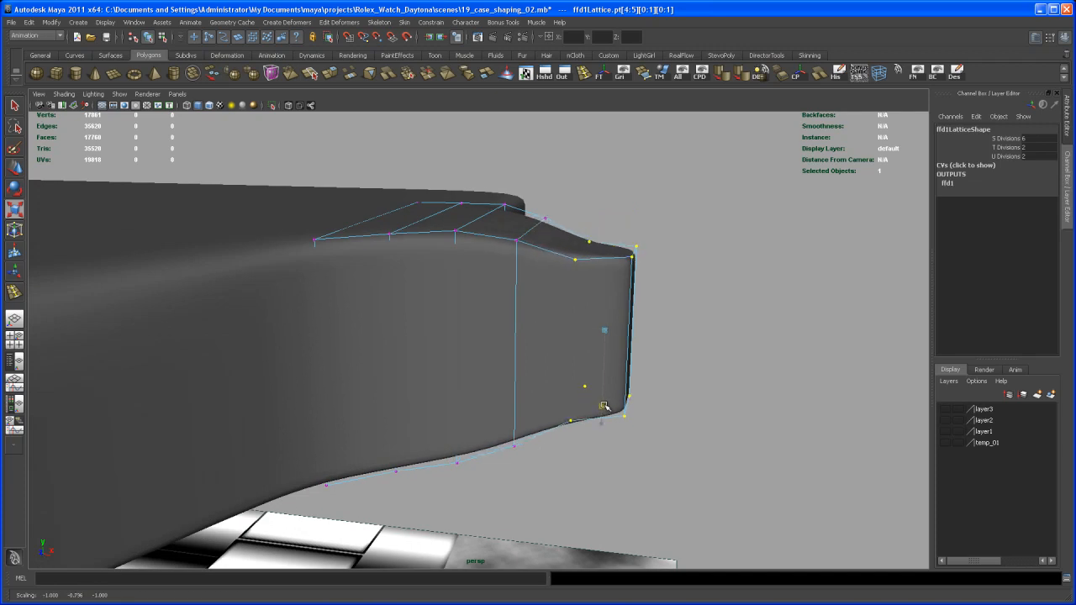
Step: Scale the outermost lattice point column down vertically to round the guard's tip, and select the case mesh in object mode
left_click_drag(632, 420, 673, 324, "alt")
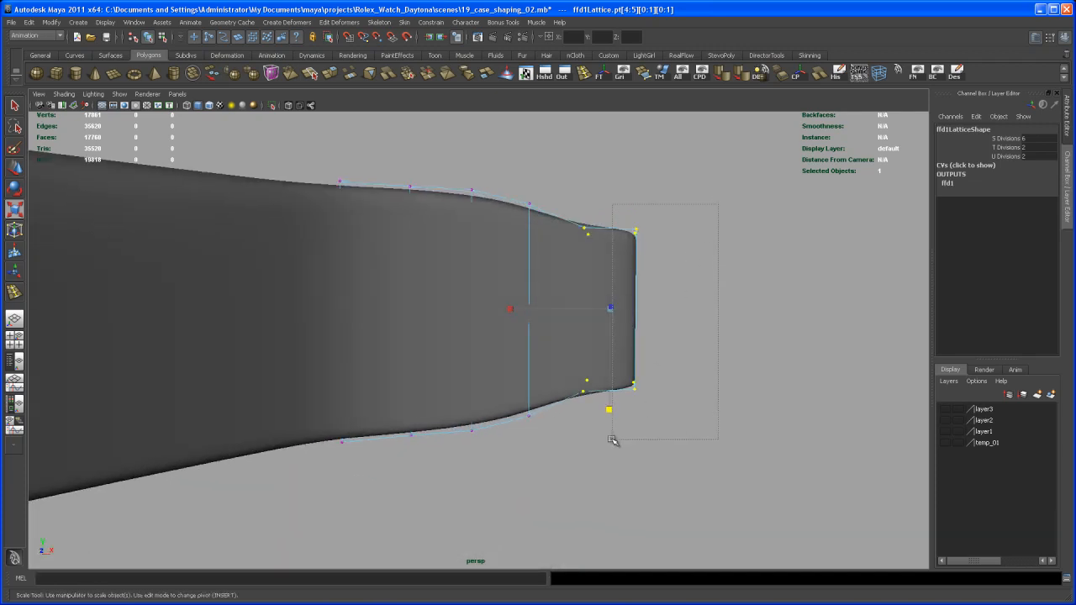
left_click_drag(643, 445, 633, 418, "alt")
key("q")
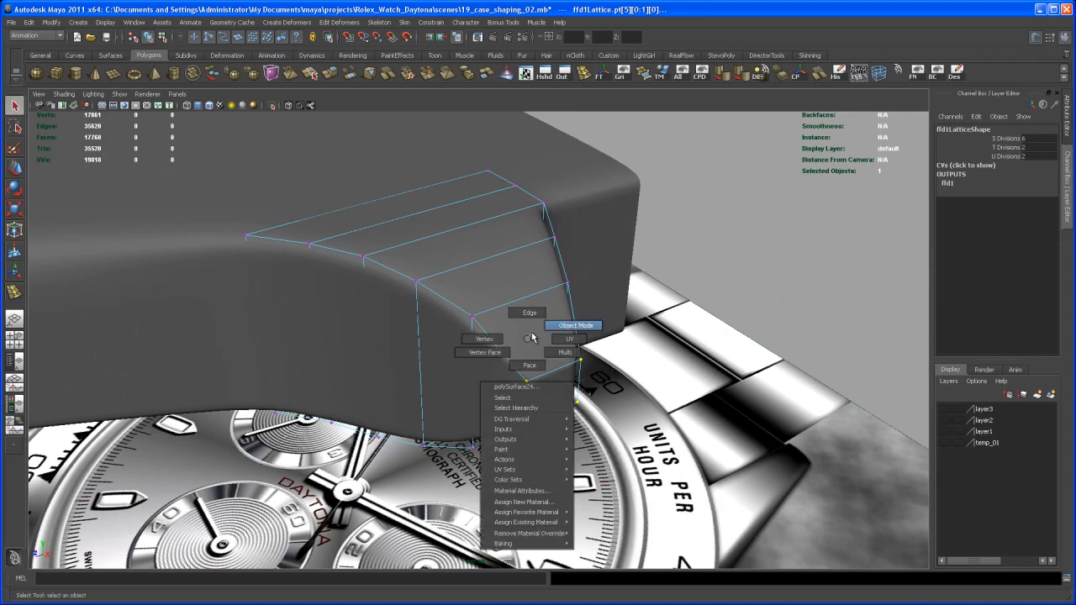
left_click(541, 323)
left_click_drag(540, 323, 540, 405, "alt")
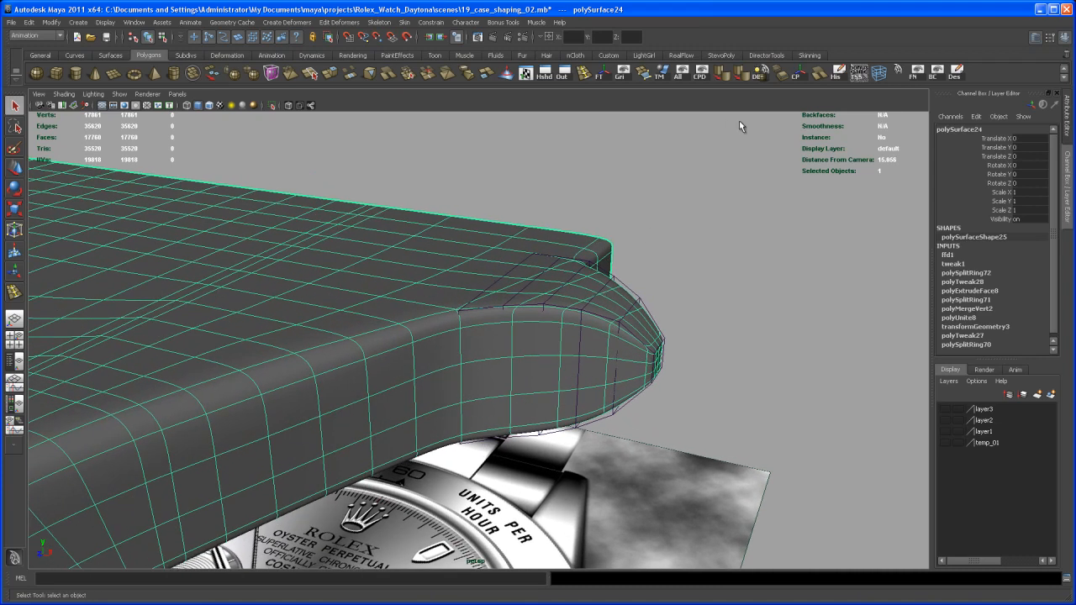